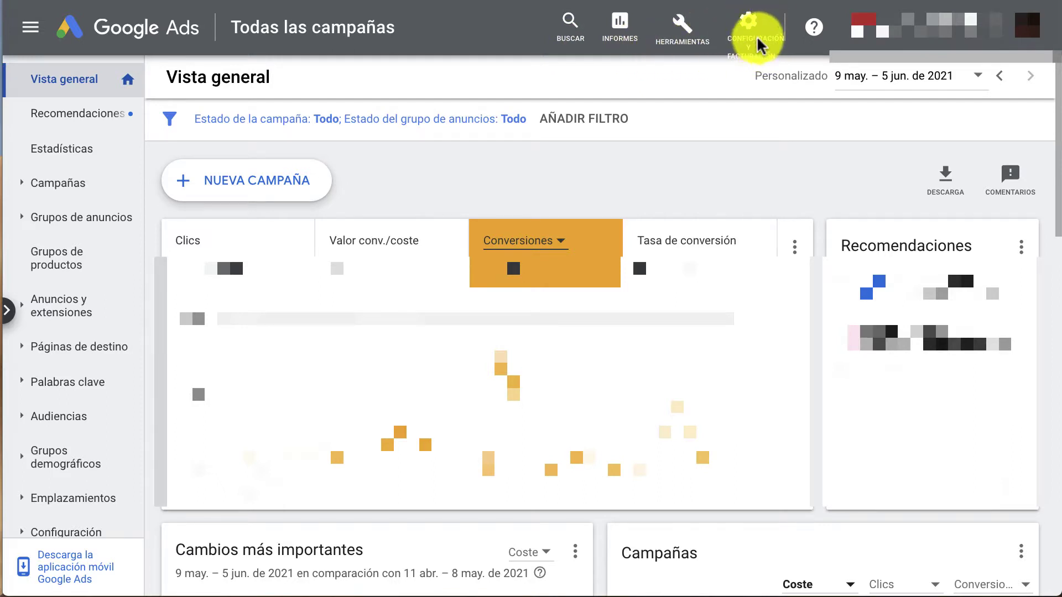
Open the billing summary (Resumen) page of the Google Ads account.
{"action": "left_click", "coordinate": [760, 49]}
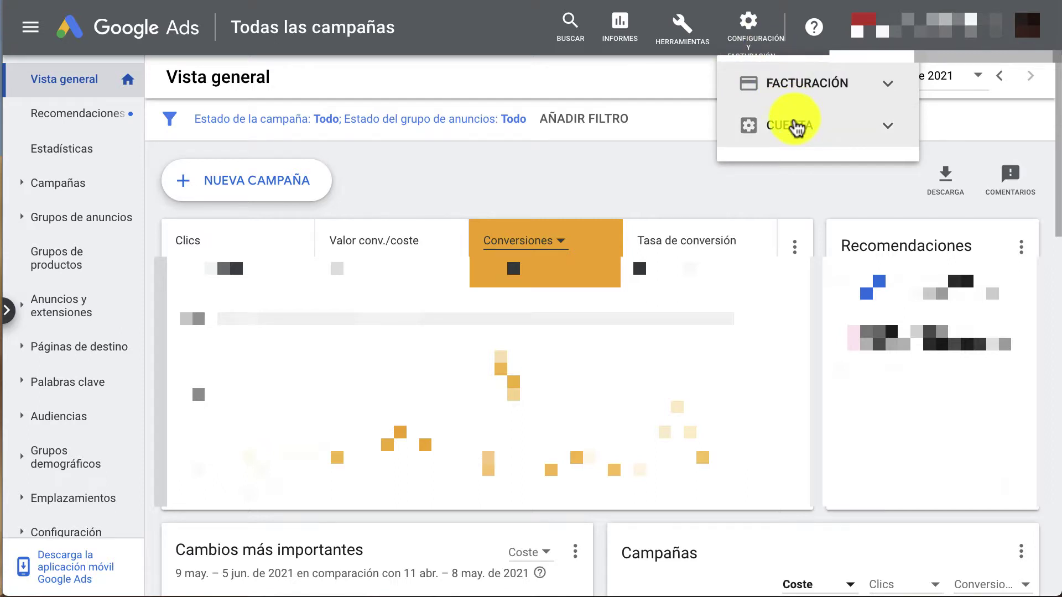
{"action": "left_click", "coordinate": [795, 126]}
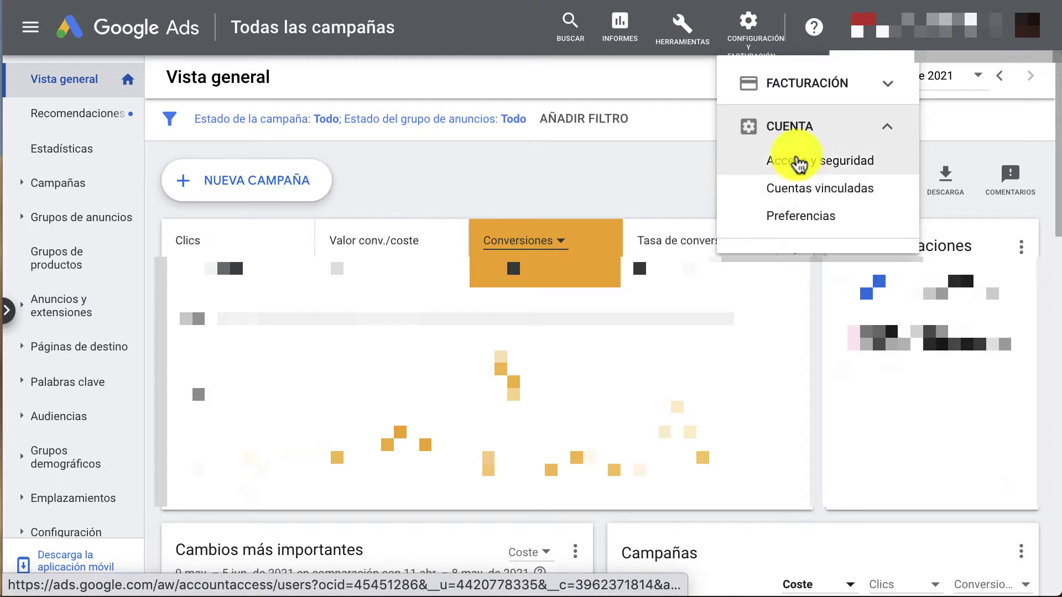
{"action": "left_click", "coordinate": [798, 94]}
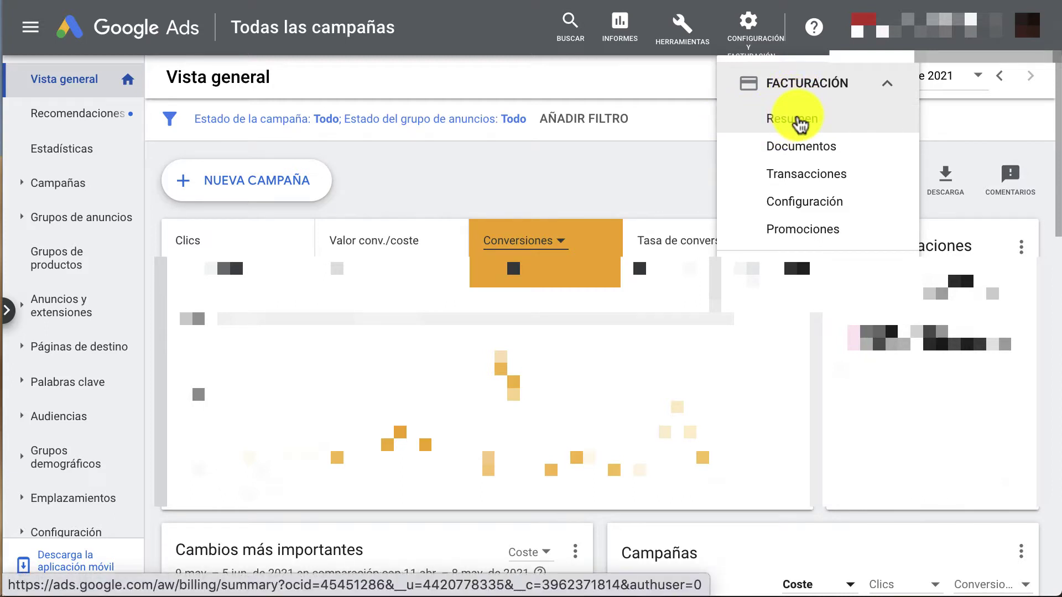
{"action": "left_click", "coordinate": [799, 123]}
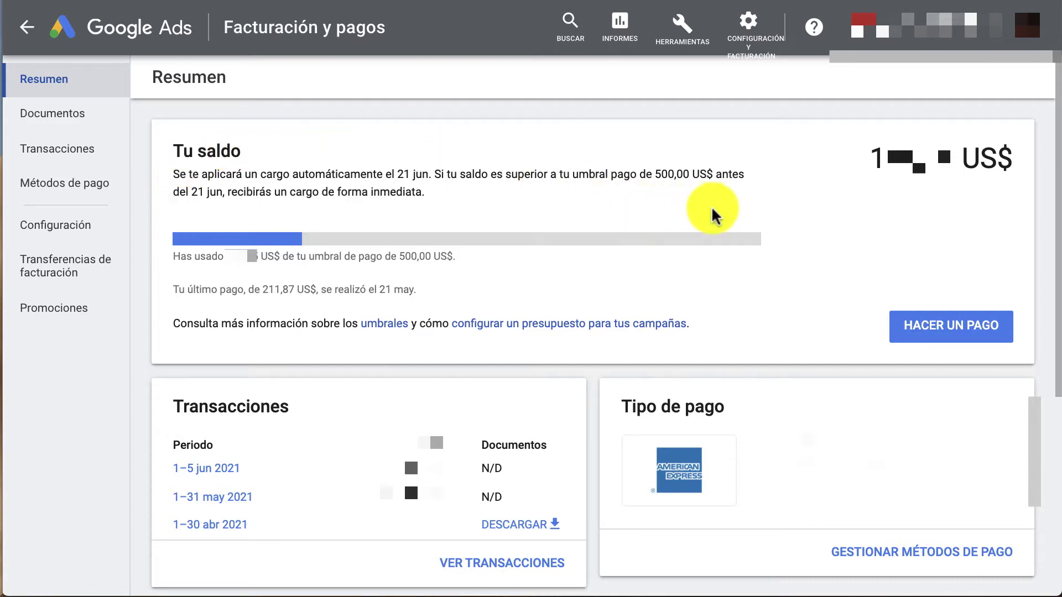
Open the help article on payment thresholds (umbrales) in a new tab and read the Umbral de pago section.
{"action": "right_click", "coordinate": [384, 324]}
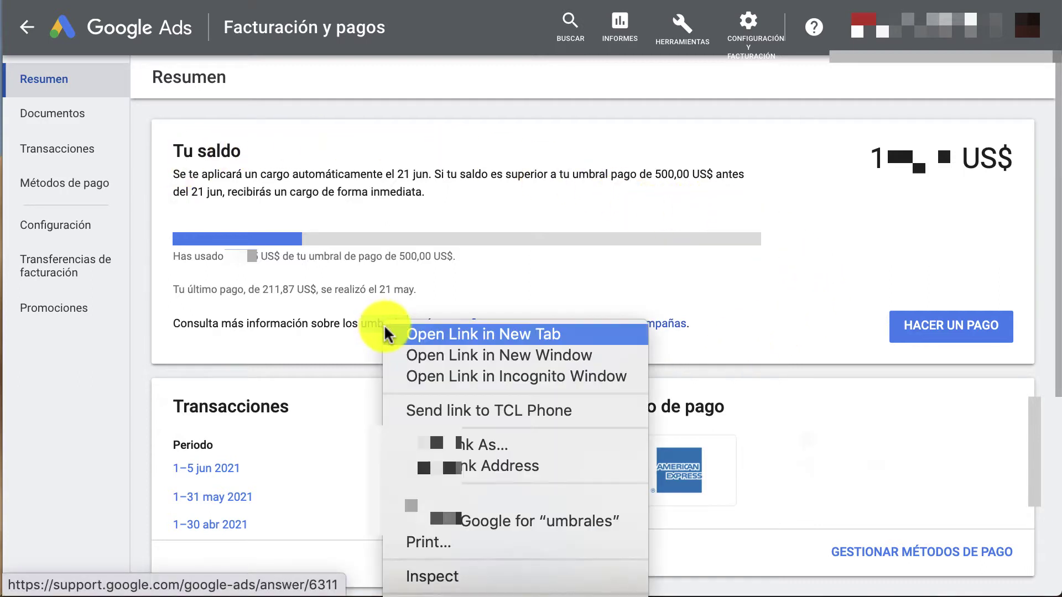
{"action": "left_click", "coordinate": [390, 332]}
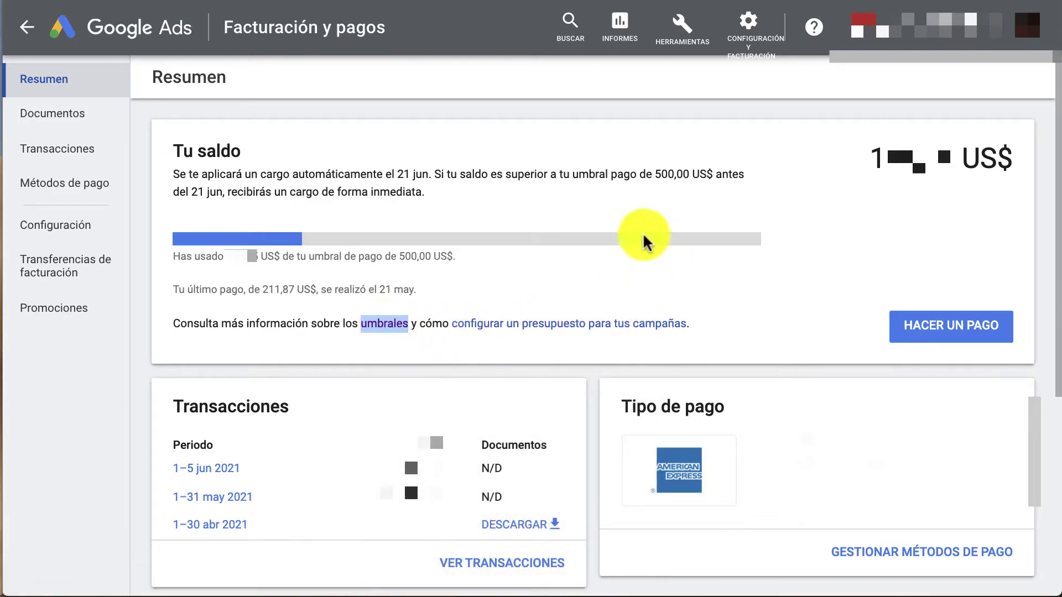
{"action": "key", "text": "ctrl+Tab"}
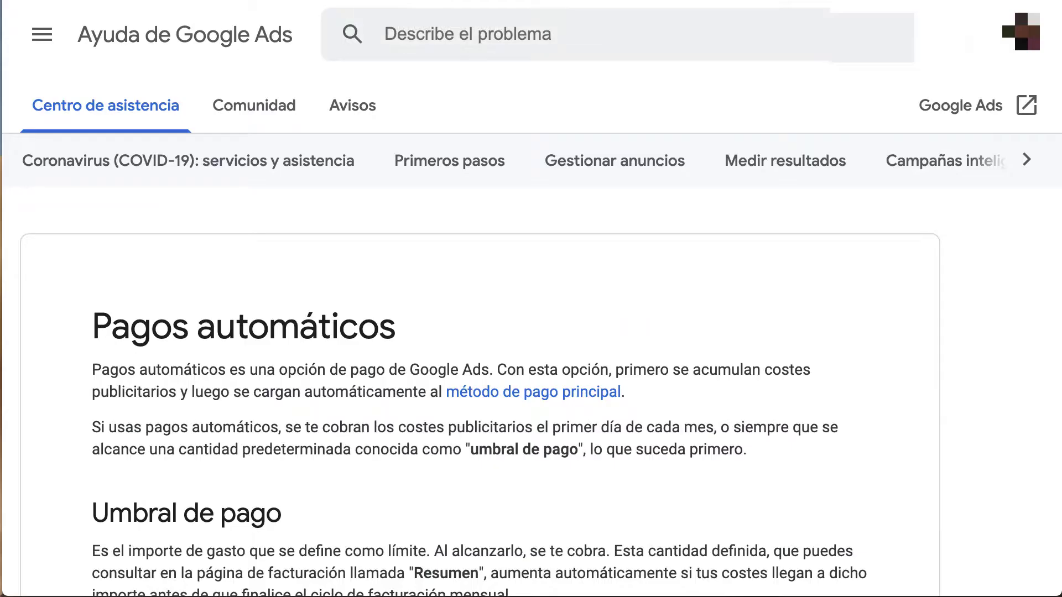
{"action": "scroll", "coordinate": [564, 289], "scroll_direction": "down", "scroll_amount": 5}
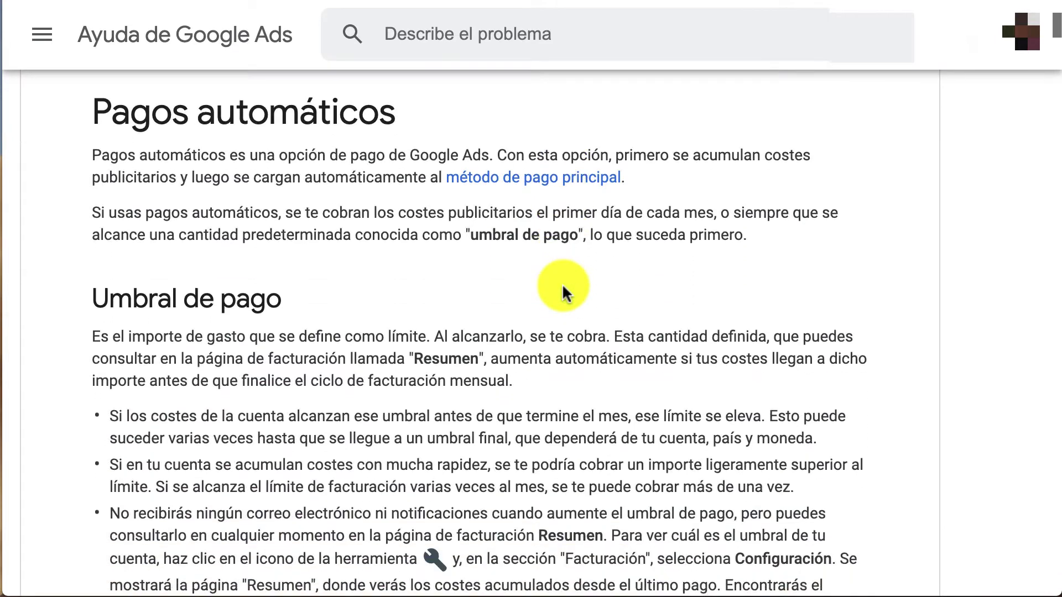
{"action": "scroll", "coordinate": [564, 289], "scroll_direction": "down", "scroll_amount": 2}
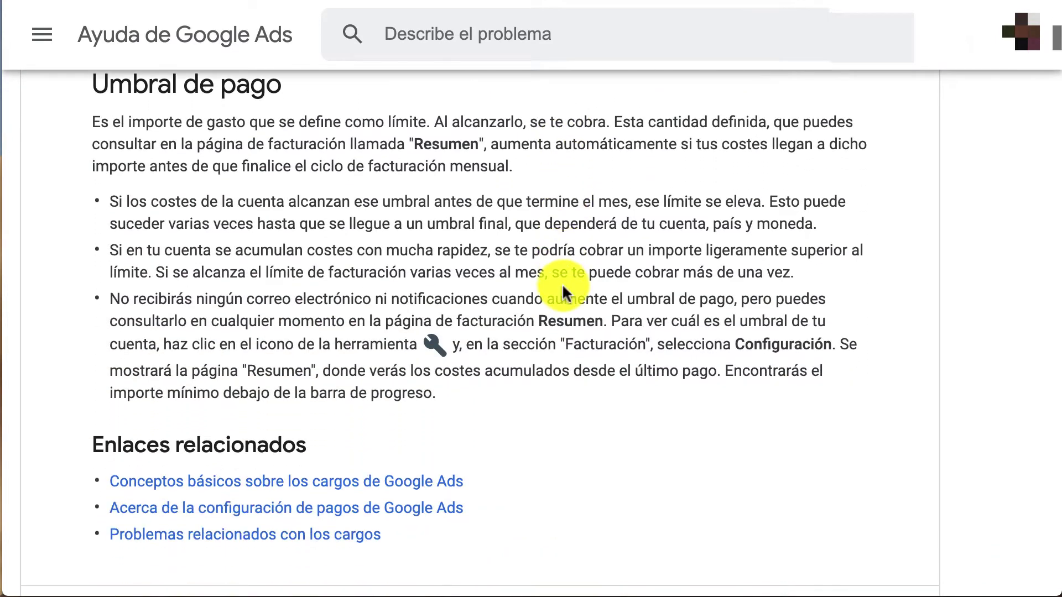
{"action": "scroll", "coordinate": [564, 289], "scroll_direction": "down", "scroll_amount": 2}
{"action": "scroll", "coordinate": [564, 289], "scroll_direction": "up", "scroll_amount": 4}
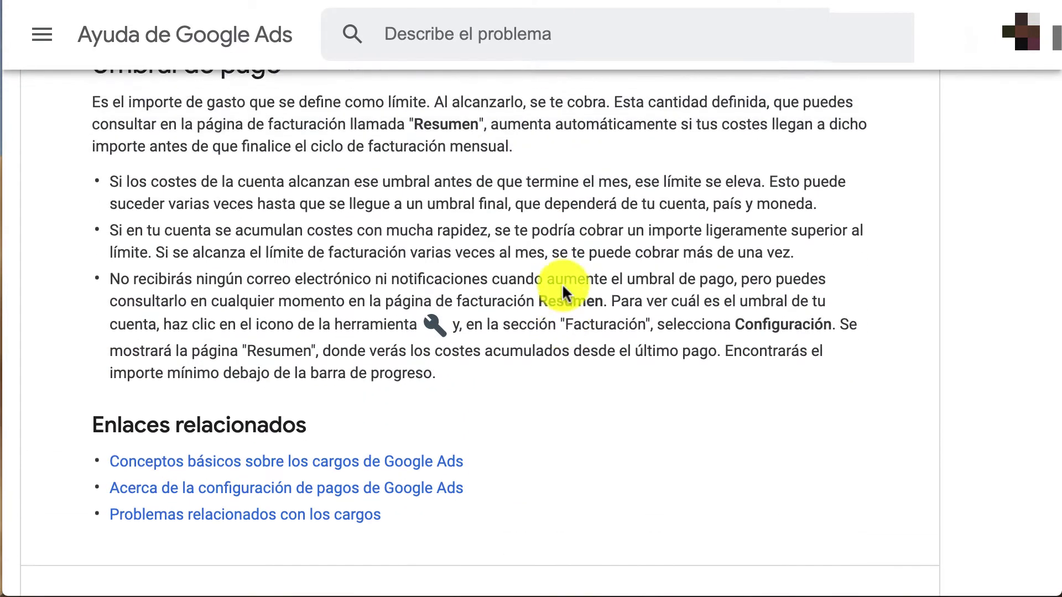
{"action": "scroll", "coordinate": [563, 286], "scroll_direction": "down", "scroll_amount": 1}
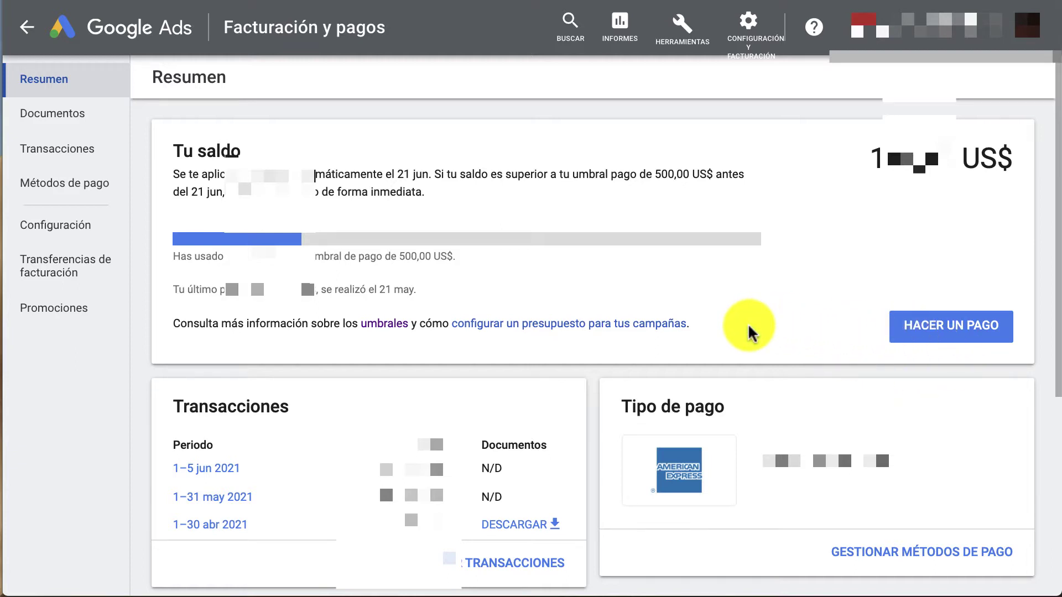
Review the transactions, payment type and configuration sections of the billing summary.
{"action": "scroll", "coordinate": [737, 315], "scroll_direction": "down", "scroll_amount": 3}
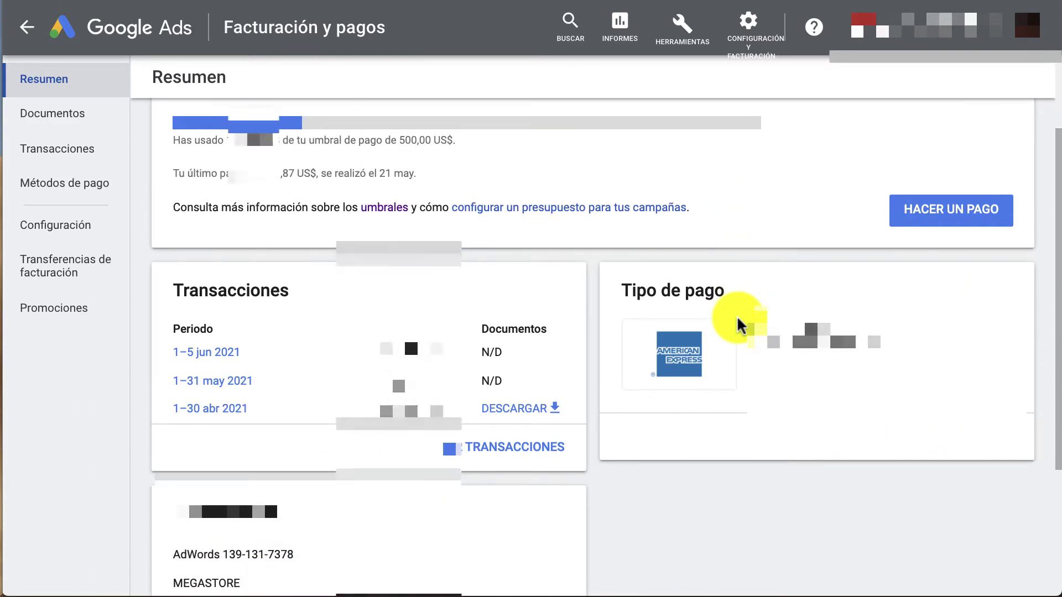
{"action": "scroll", "coordinate": [736, 316], "scroll_direction": "down", "scroll_amount": 3}
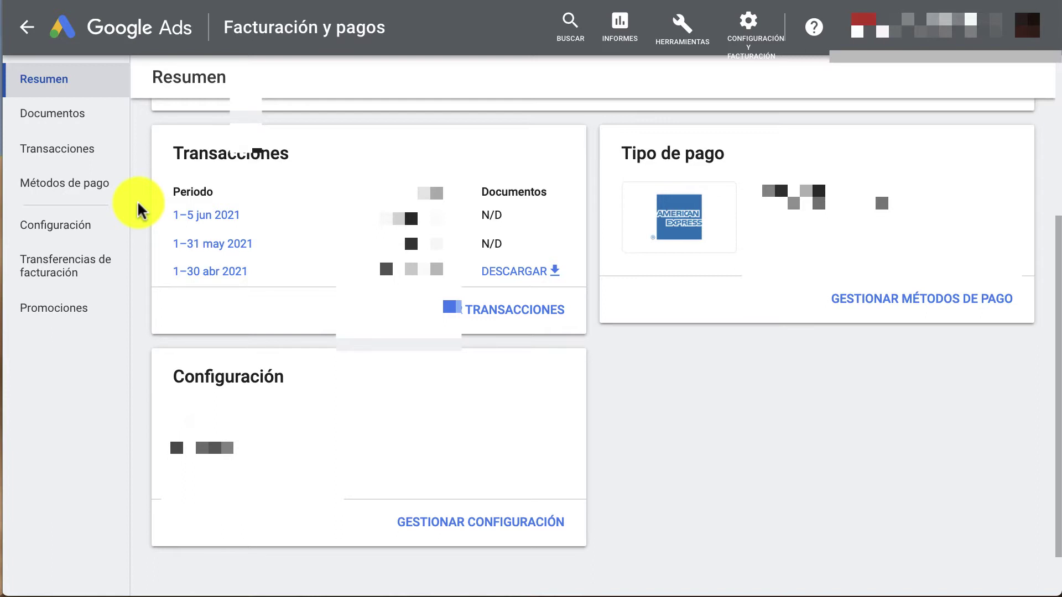
{"action": "scroll", "coordinate": [145, 211], "scroll_direction": "up", "scroll_amount": 2}
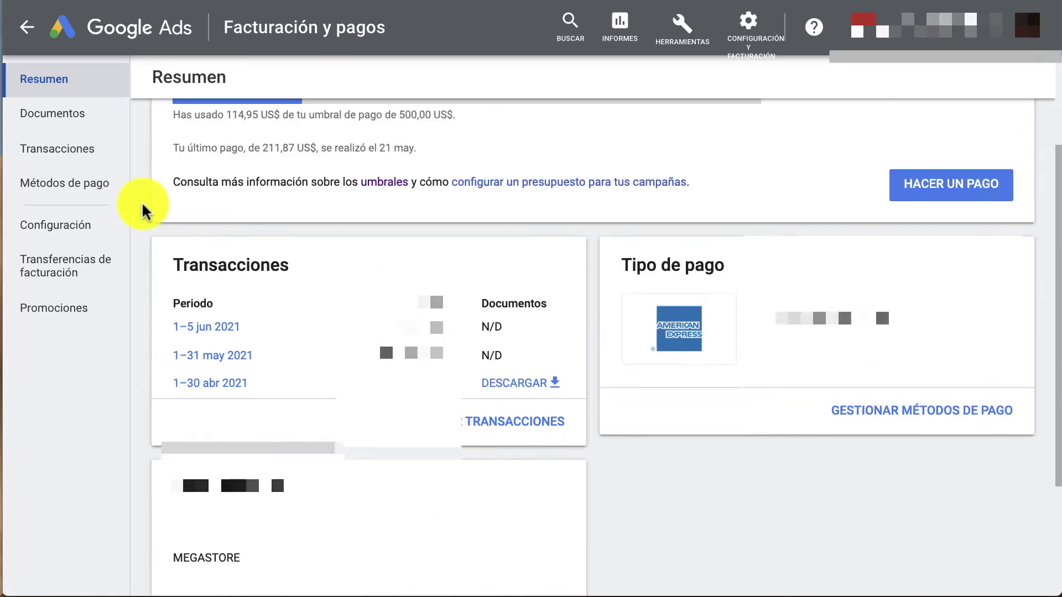
{"action": "scroll", "coordinate": [145, 212], "scroll_direction": "up", "scroll_amount": 3}
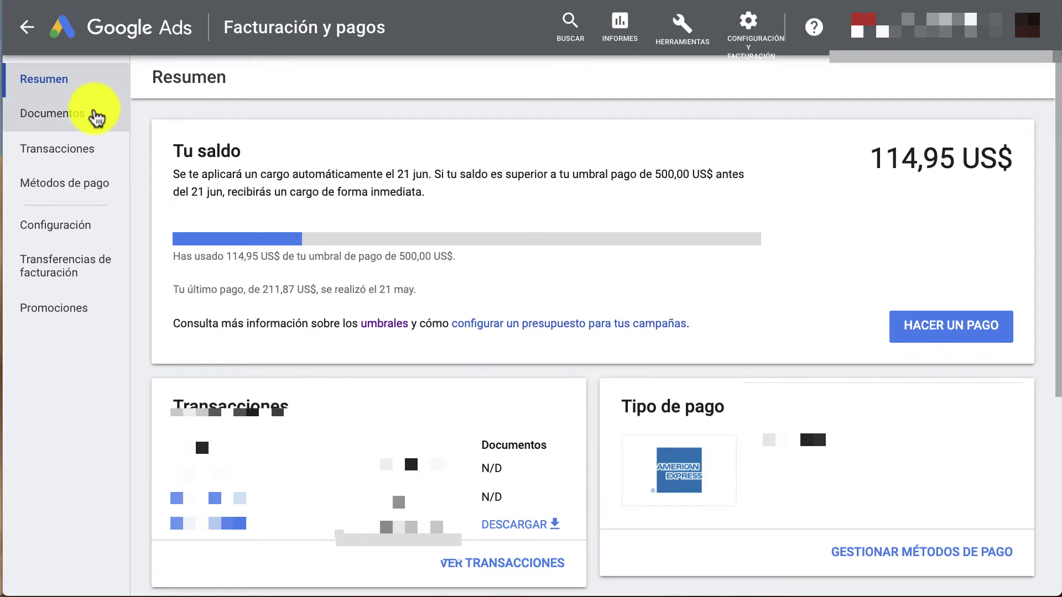
Open the billing Documentos page, read its Más información help article in a separate tab, and return to Google Ads.
{"action": "left_click", "coordinate": [95, 116]}
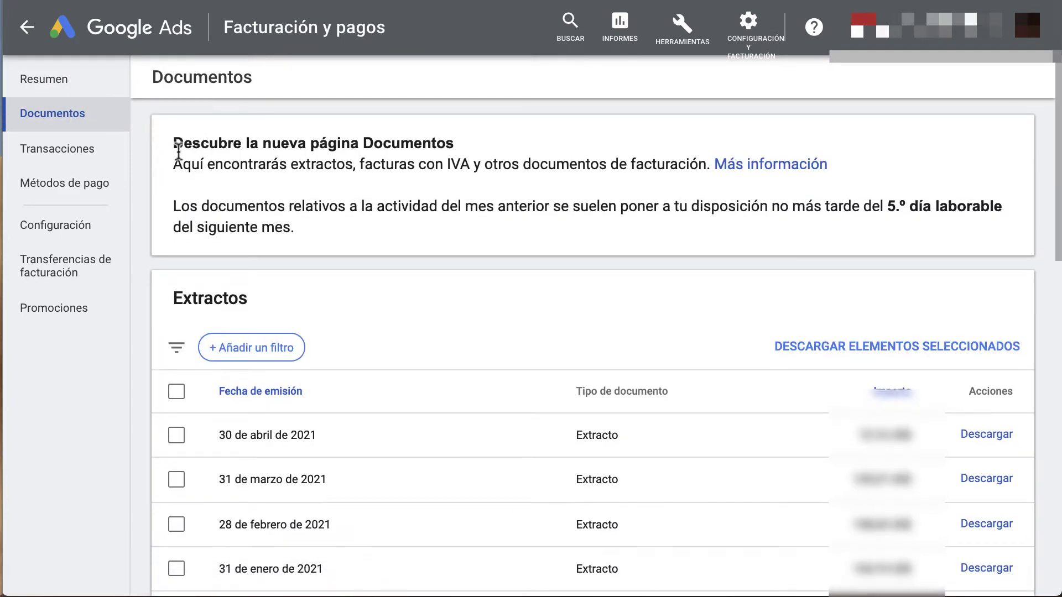
{"action": "scroll", "coordinate": [179, 151], "scroll_direction": "down", "scroll_amount": 1}
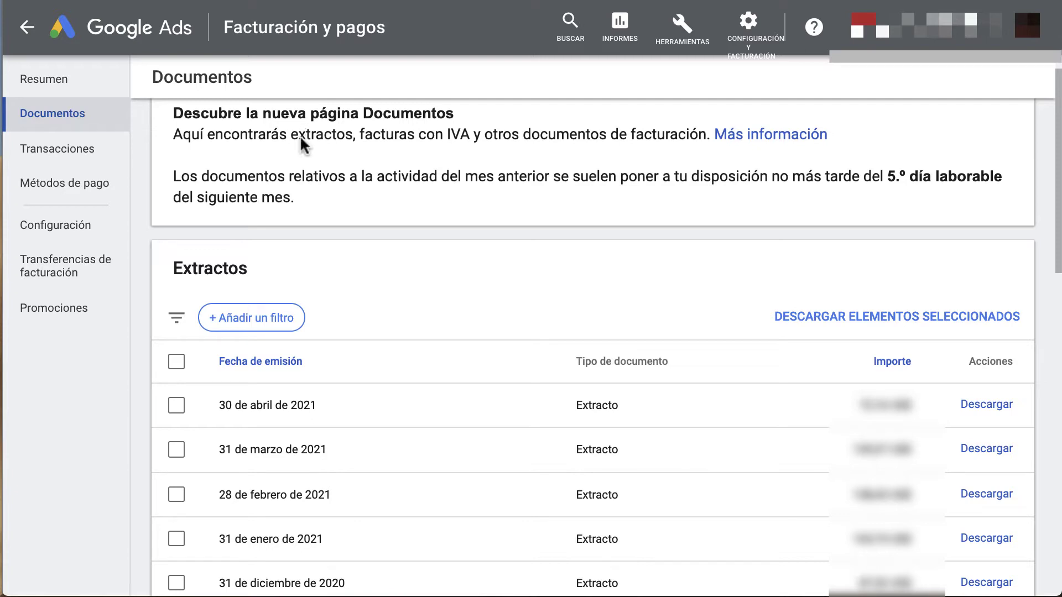
{"action": "right_click", "coordinate": [744, 140]}
{"action": "left_click", "coordinate": [747, 142]}
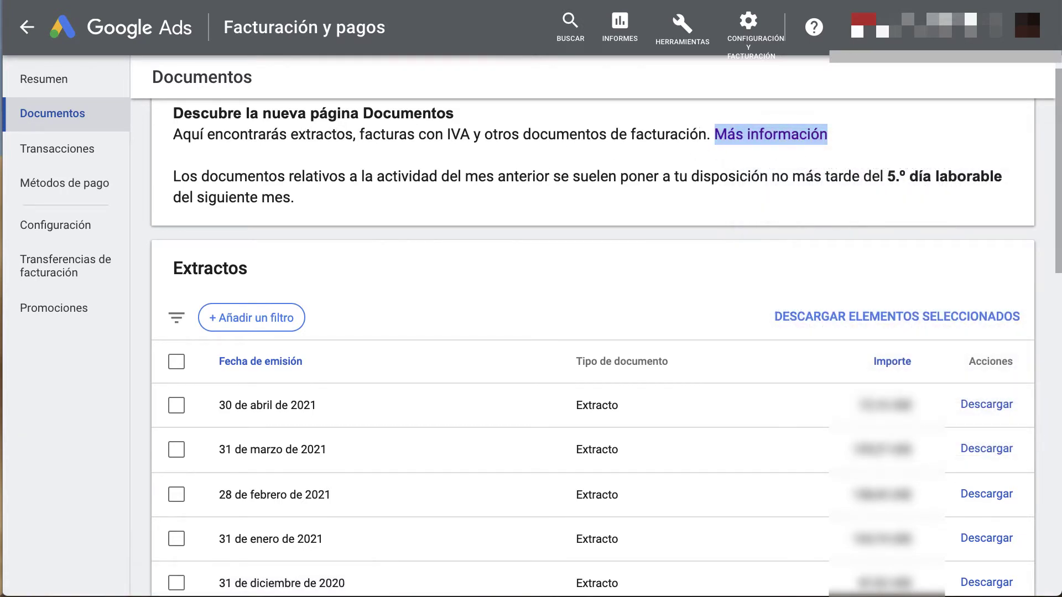
{"action": "scroll", "coordinate": [602, 265], "scroll_direction": "down", "scroll_amount": 5}
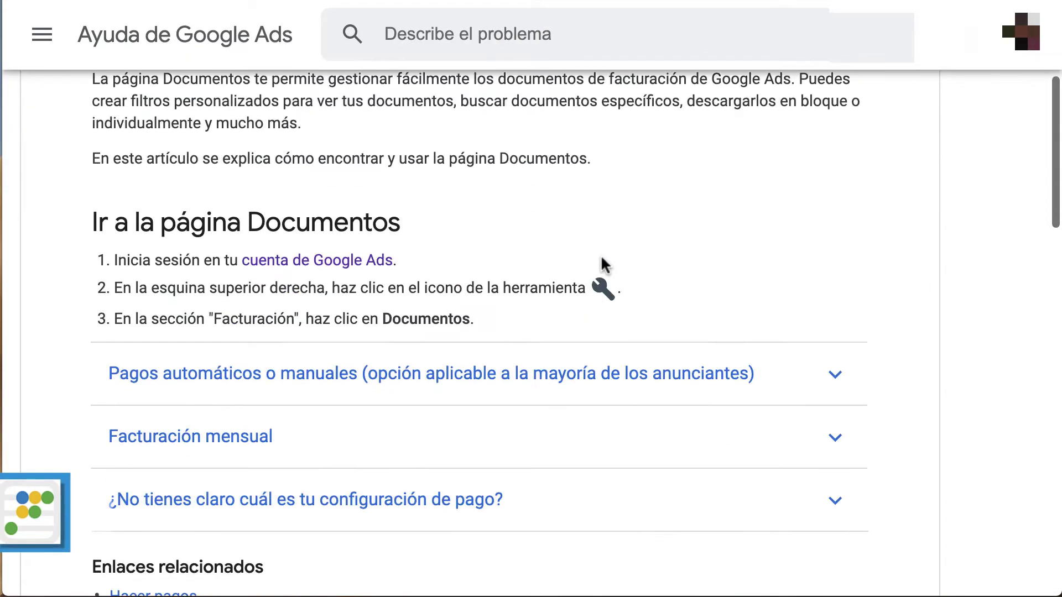
{"action": "scroll", "coordinate": [604, 265], "scroll_direction": "up", "scroll_amount": 4}
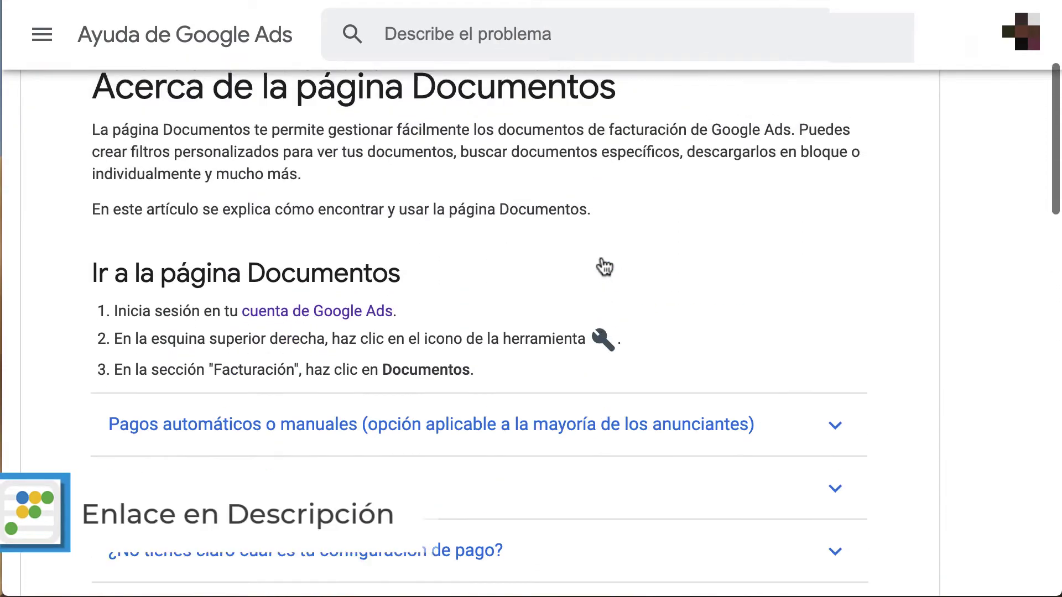
{"action": "scroll", "coordinate": [605, 265], "scroll_direction": "down", "scroll_amount": 4}
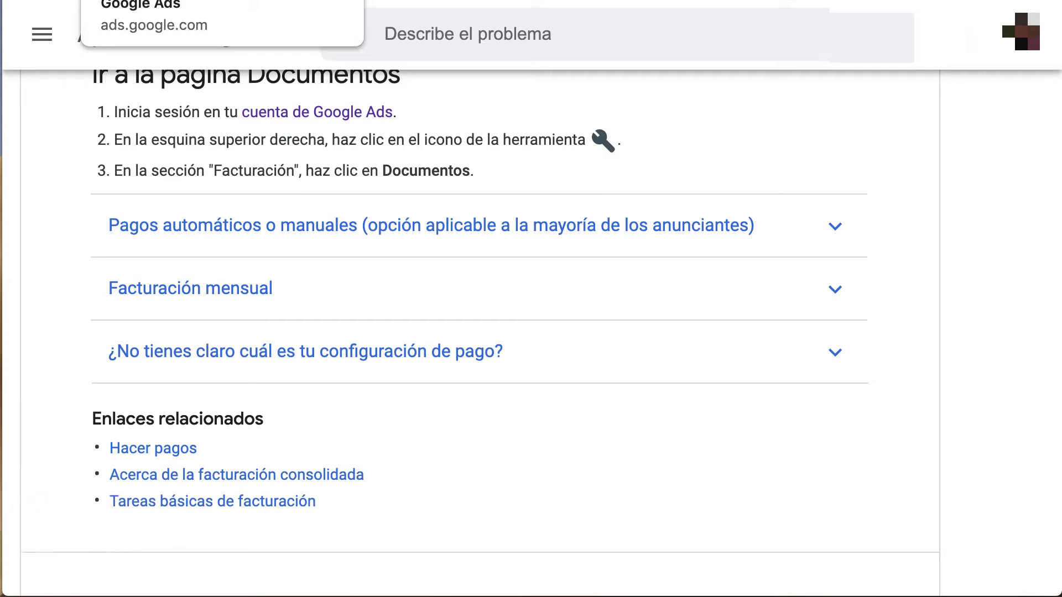
{"action": "left_click", "coordinate": [221, 0]}
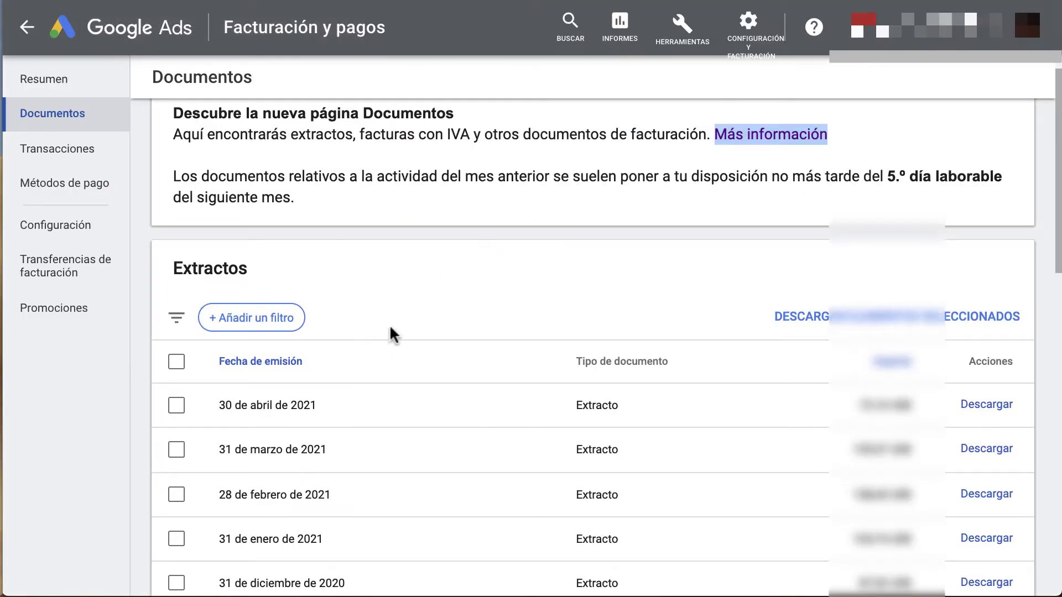
Look through the list of statements, download the one issued 30 de abril de 2021, and open its PDF for review.
{"action": "scroll", "coordinate": [390, 329], "scroll_direction": "down", "scroll_amount": 10}
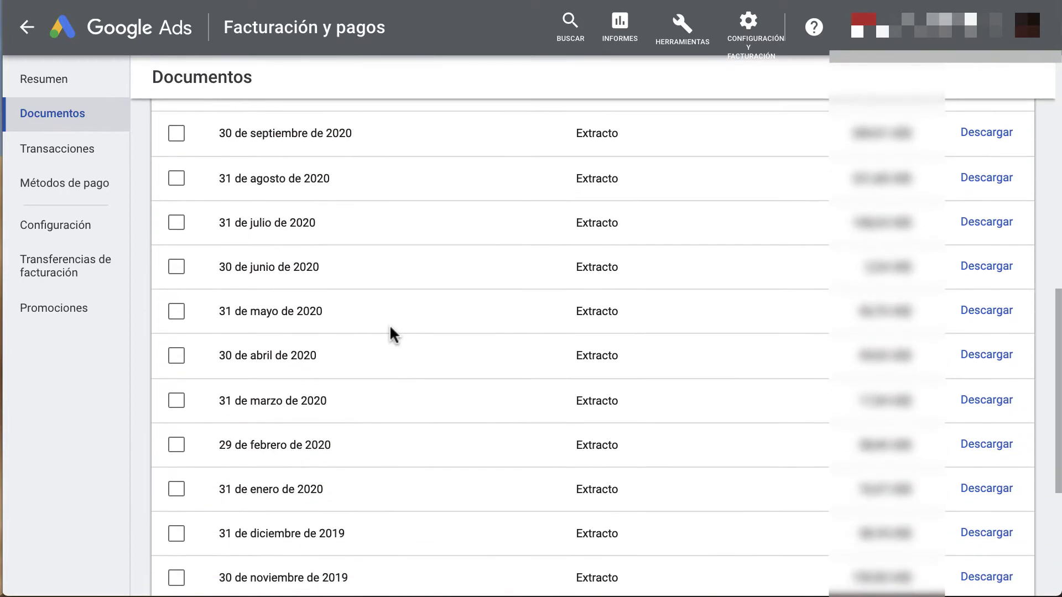
{"action": "scroll", "coordinate": [390, 330], "scroll_direction": "down", "scroll_amount": 3}
{"action": "scroll", "coordinate": [421, 331], "scroll_direction": "up", "scroll_amount": 15}
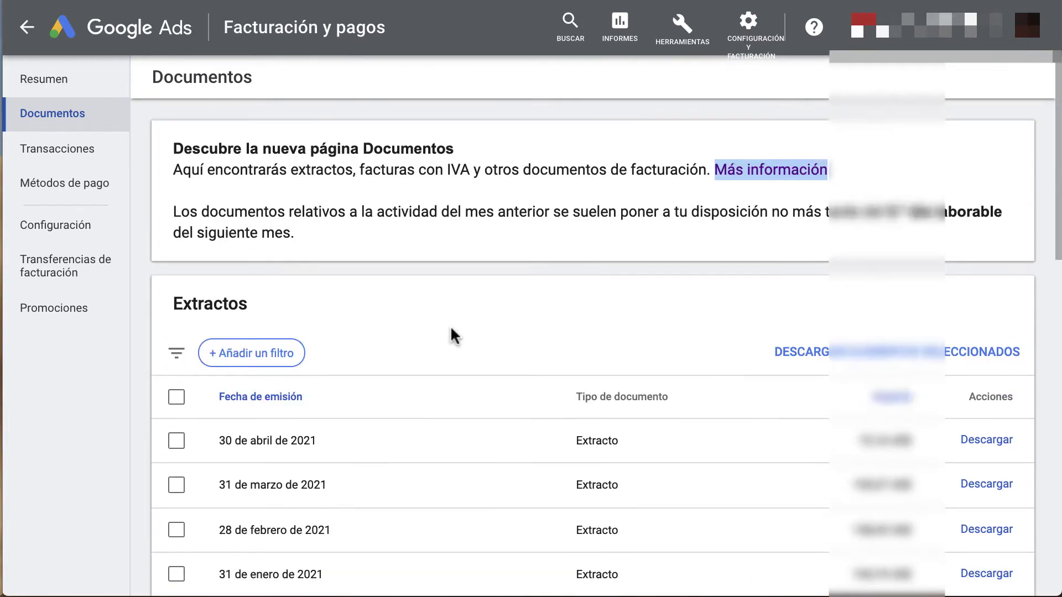
{"action": "left_click", "coordinate": [985, 441]}
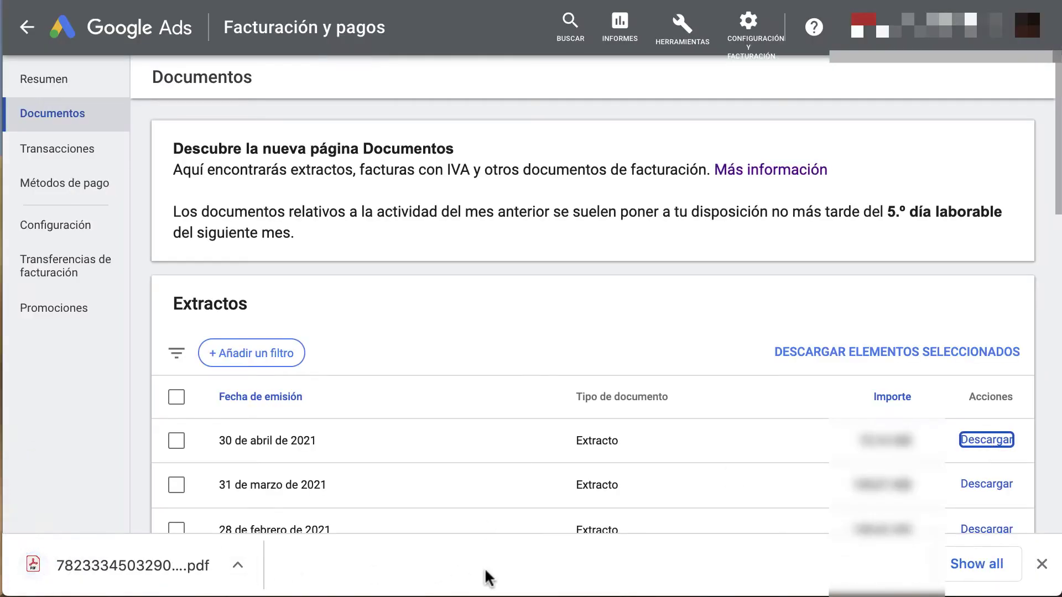
{"action": "left_click", "coordinate": [159, 576]}
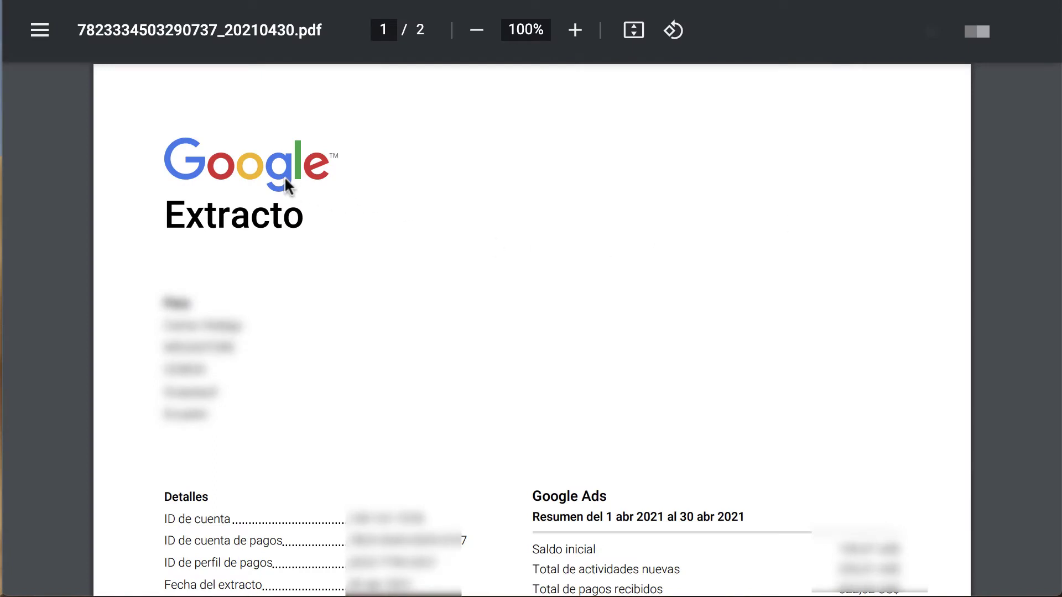
{"action": "scroll", "coordinate": [424, 257], "scroll_direction": "down", "scroll_amount": 2}
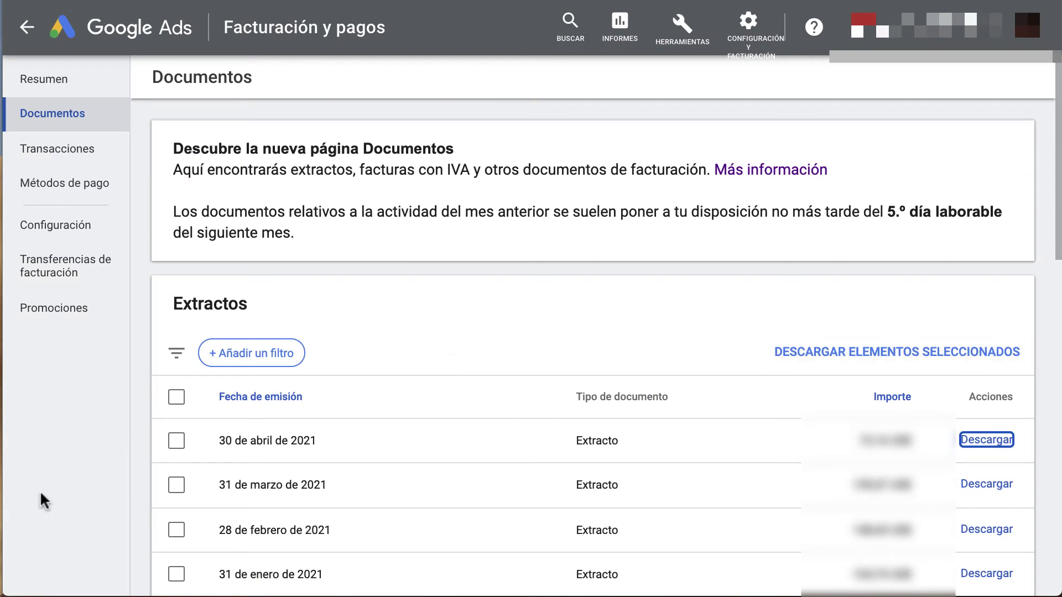
Try out selecting the April, March and February 2021 statements, clear the selection, and view the available statement filter options.
{"action": "left_click", "coordinate": [182, 460]}
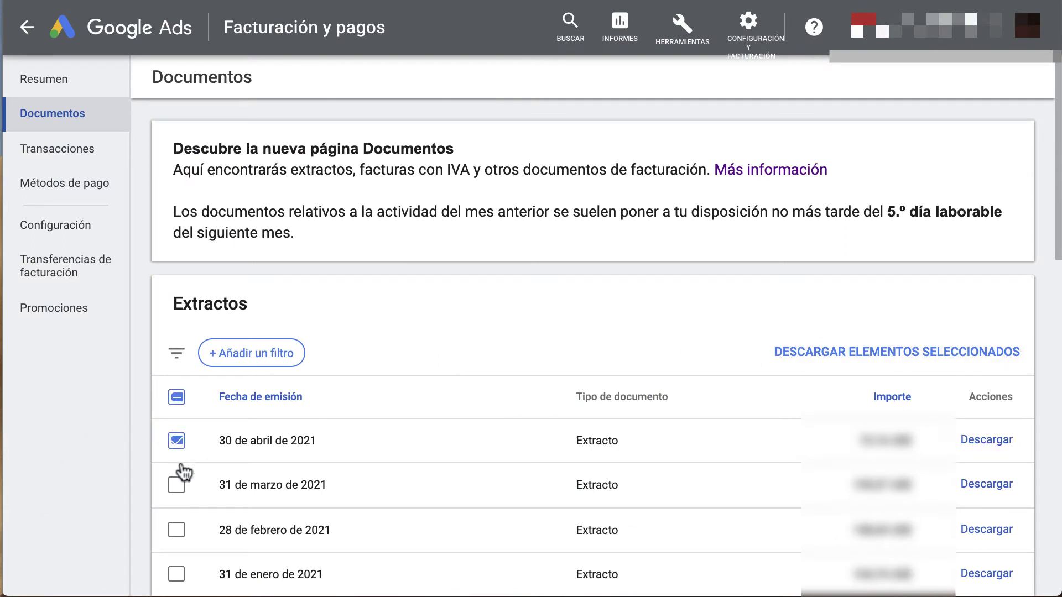
{"action": "left_click", "coordinate": [183, 495]}
{"action": "left_click", "coordinate": [178, 527]}
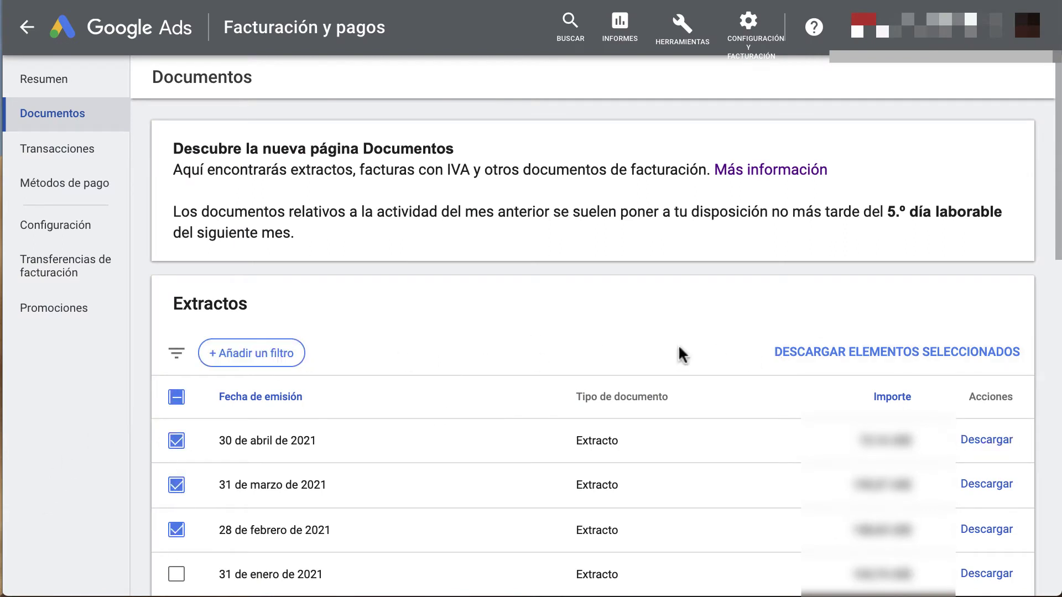
{"action": "left_click", "coordinate": [177, 397]}
{"action": "left_click", "coordinate": [177, 397]}
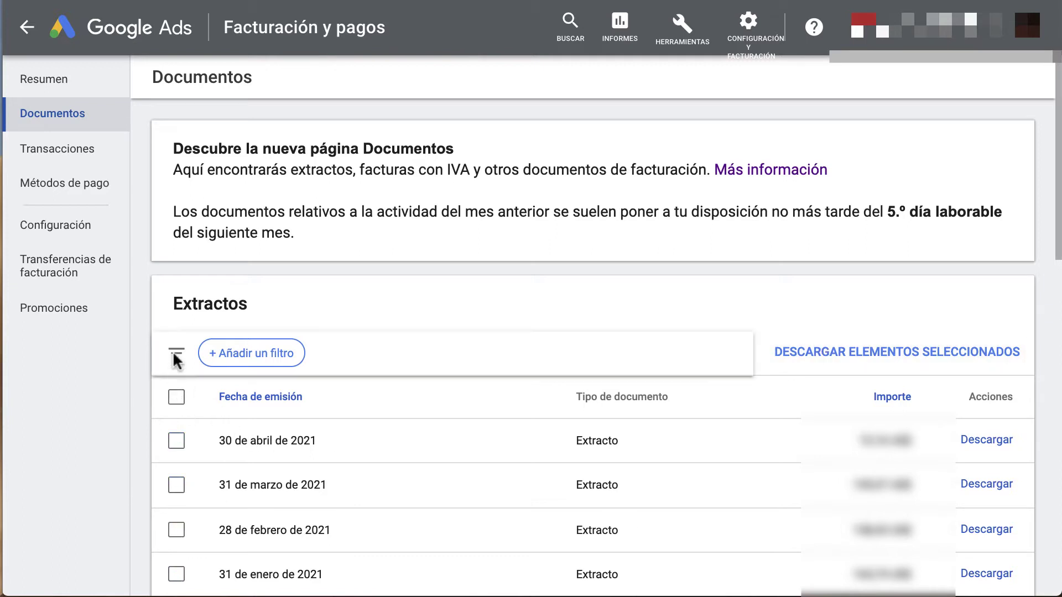
{"action": "left_click", "coordinate": [244, 351]}
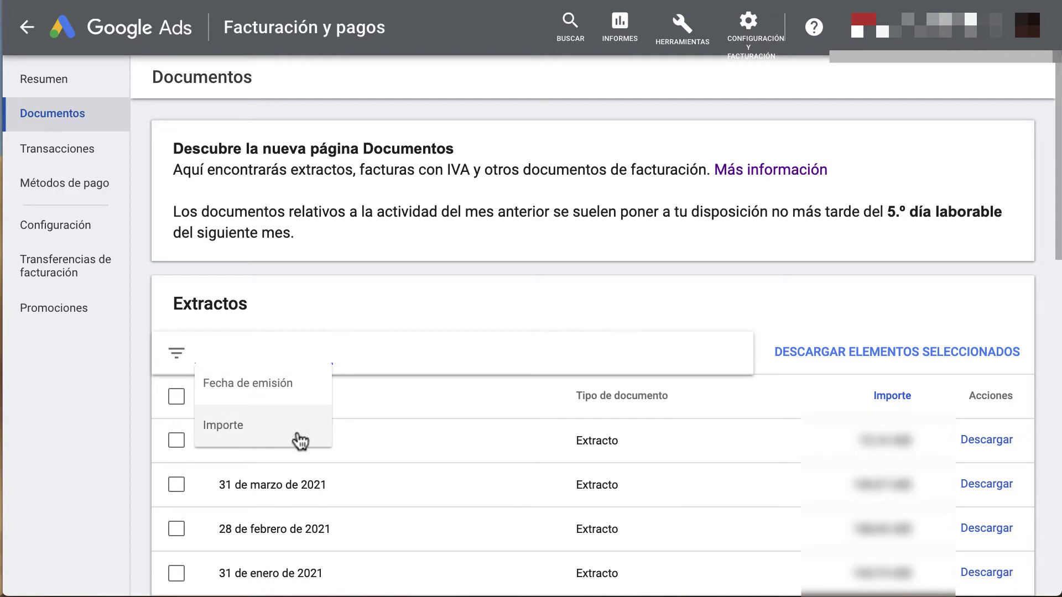
{"action": "left_click", "coordinate": [356, 304]}
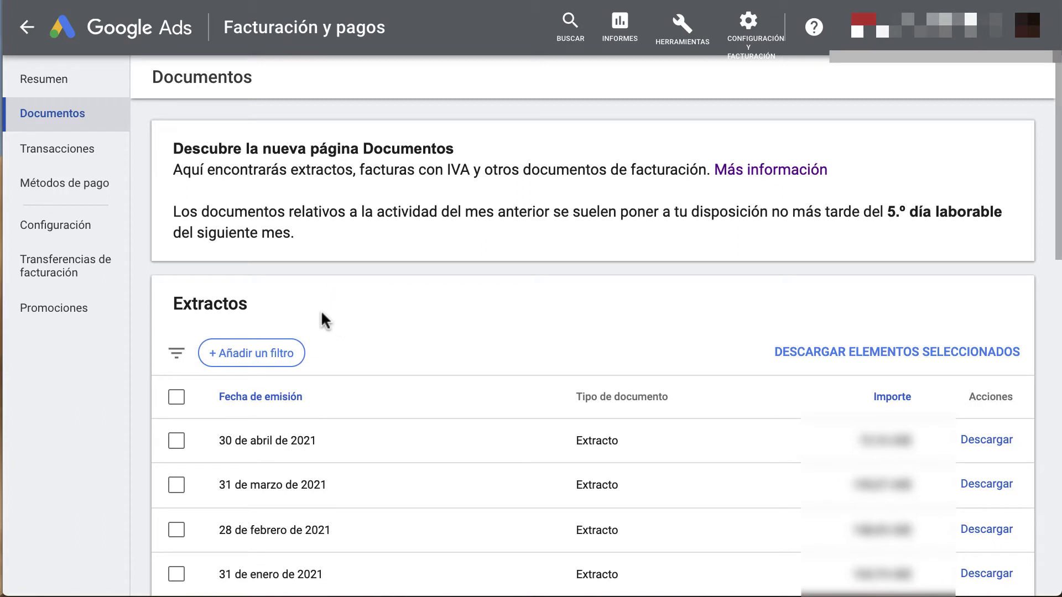
Open the Transacciones page and review the detailed charges for June and May 2021.
{"action": "left_click", "coordinate": [51, 155]}
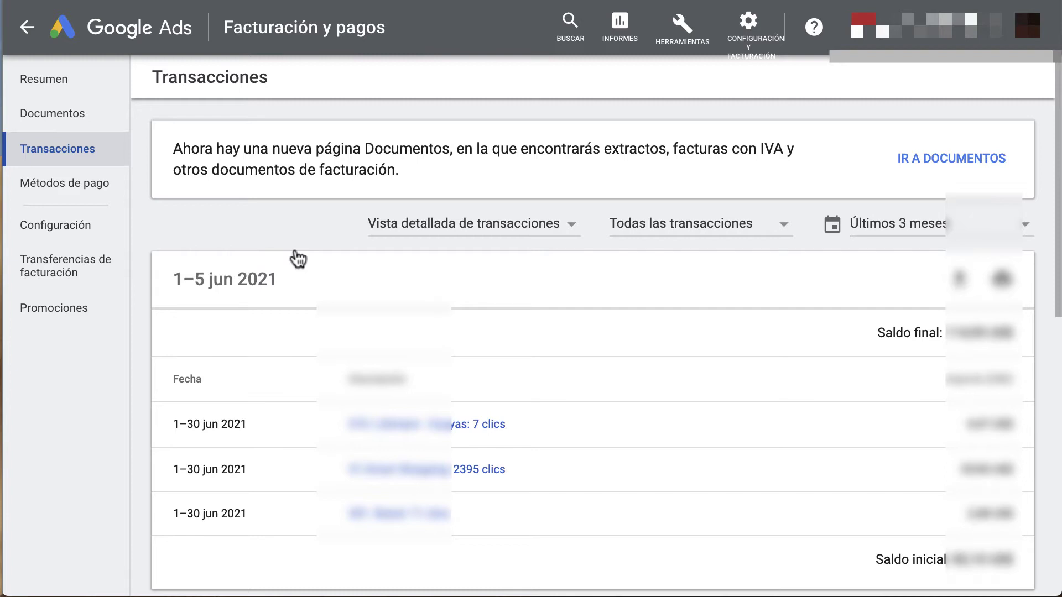
{"action": "scroll", "coordinate": [297, 258], "scroll_direction": "down", "scroll_amount": 2}
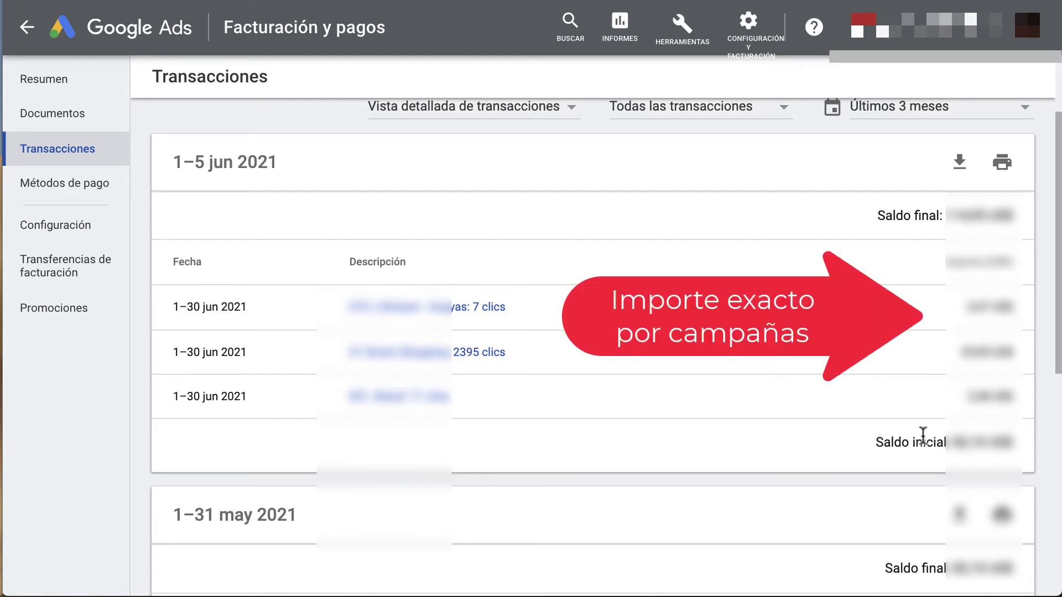
{"action": "scroll", "coordinate": [695, 459], "scroll_direction": "down", "scroll_amount": 6}
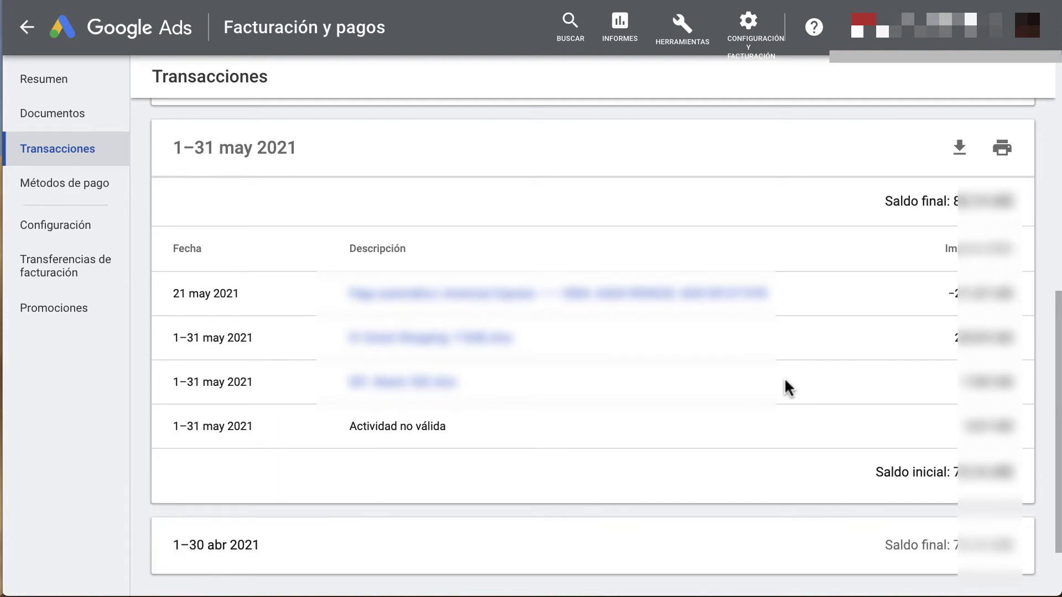
Switch the transactions to Vista resumida for a quick look and return them to Vista detallada de transacciones.
{"action": "scroll", "coordinate": [784, 378], "scroll_direction": "up", "scroll_amount": 10}
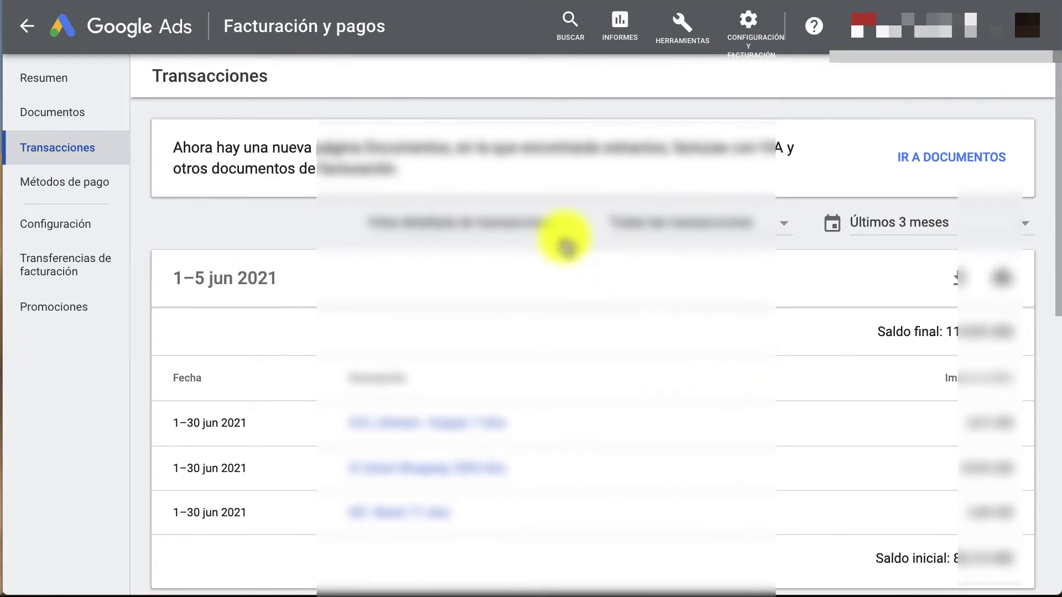
{"action": "left_click", "coordinate": [442, 226]}
{"action": "left_click", "coordinate": [461, 260]}
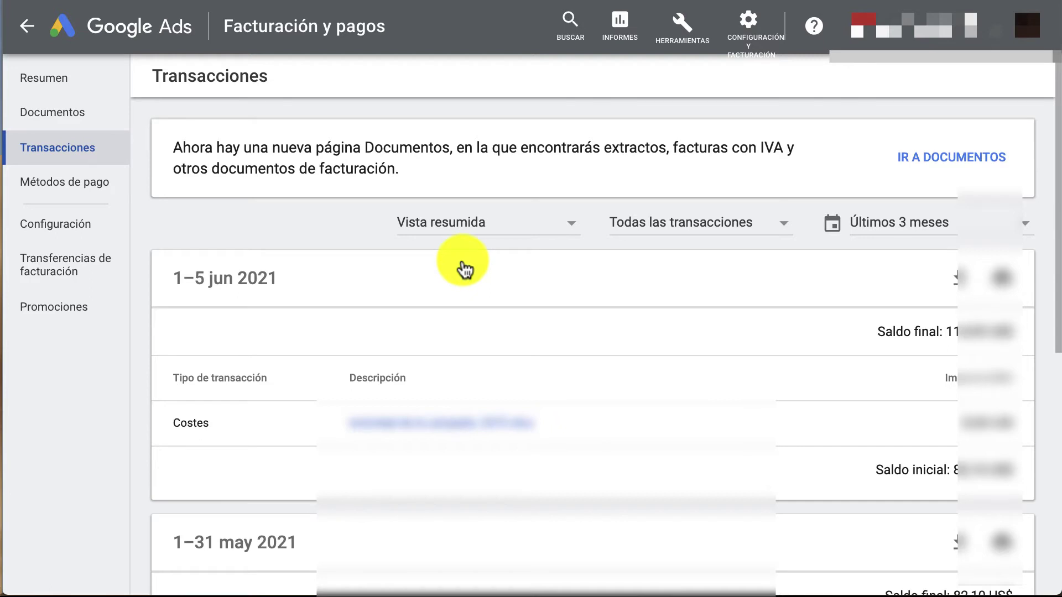
{"action": "left_click", "coordinate": [471, 224]}
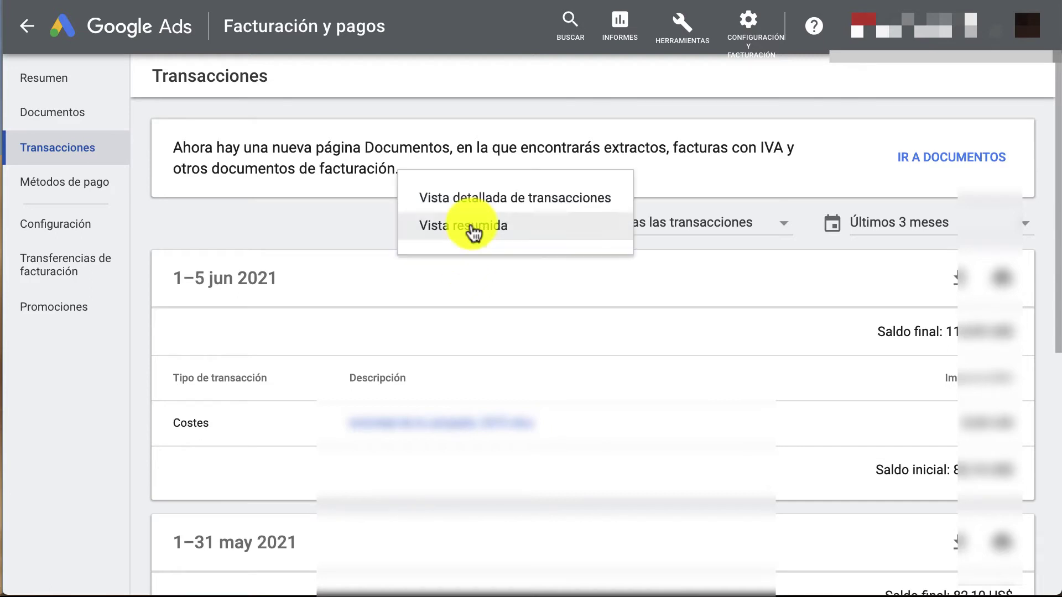
{"action": "left_click", "coordinate": [484, 199]}
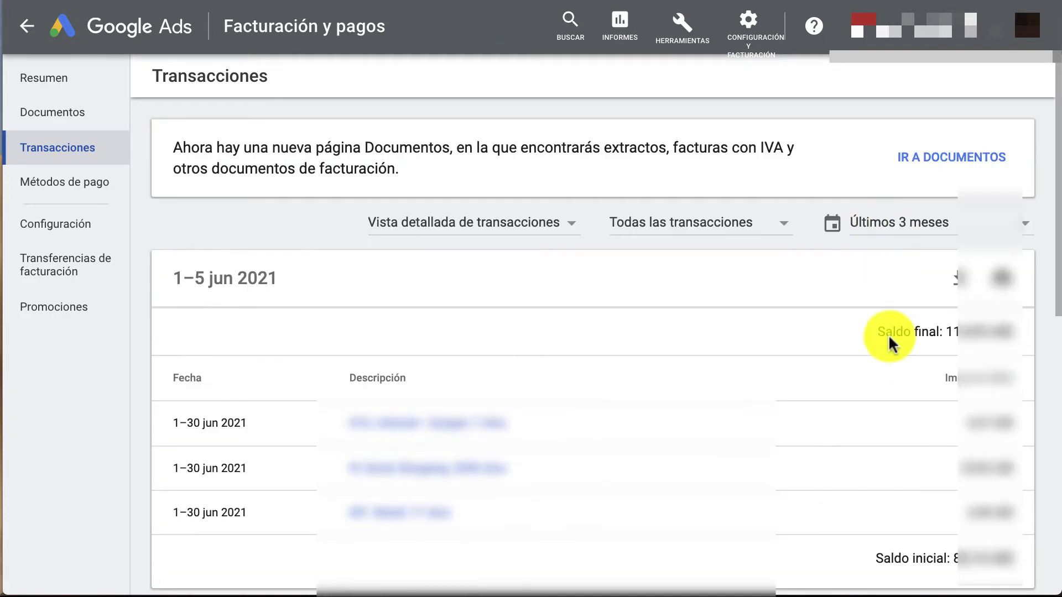
Check the available date ranges without changing them, and filter the transactions by Costes to review the charges.
{"action": "left_click", "coordinate": [890, 226]}
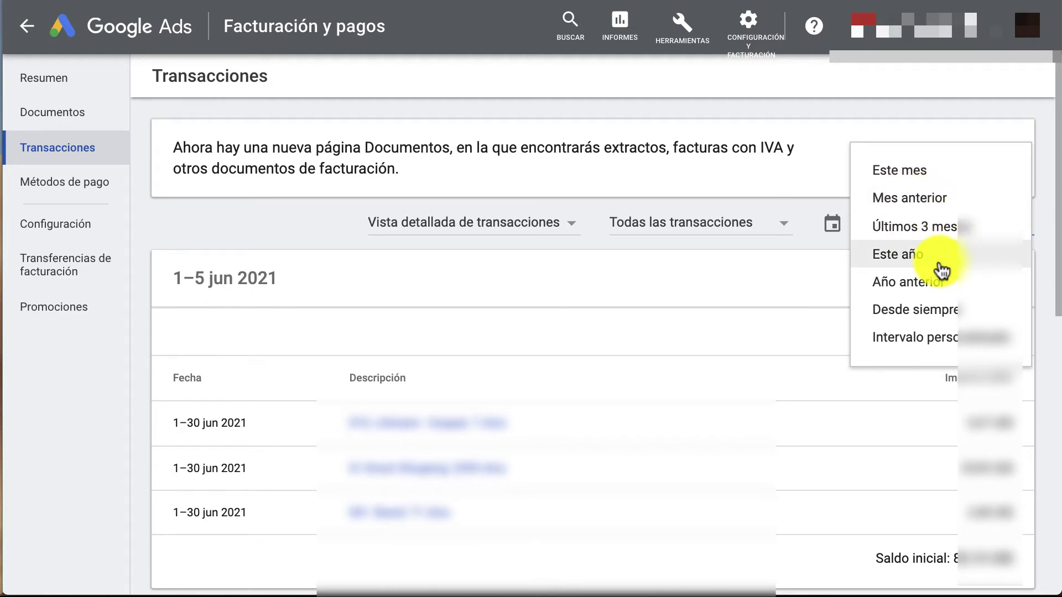
{"action": "left_click", "coordinate": [756, 246]}
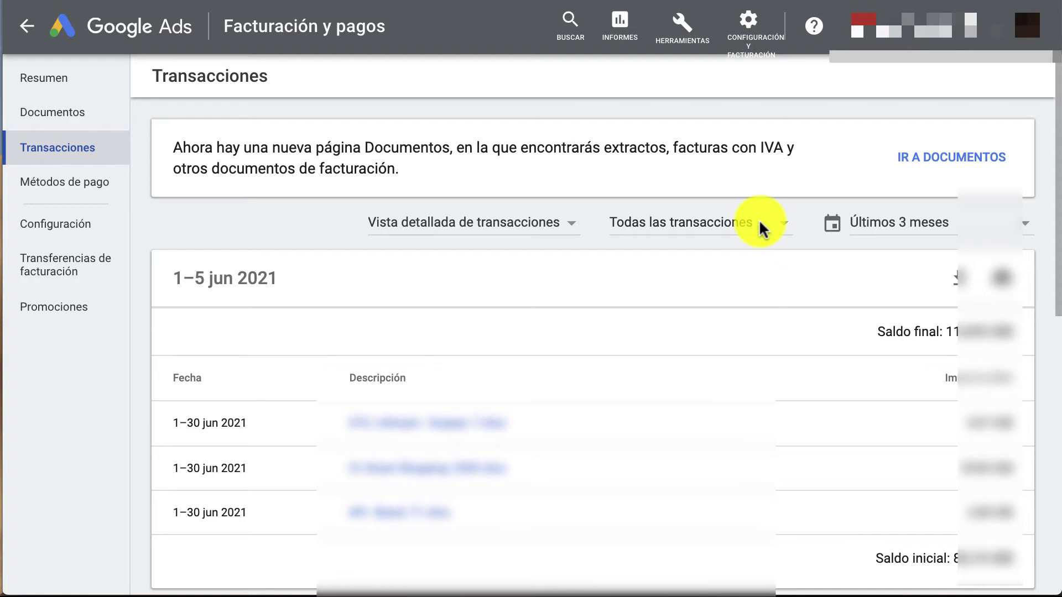
{"action": "left_click", "coordinate": [730, 226]}
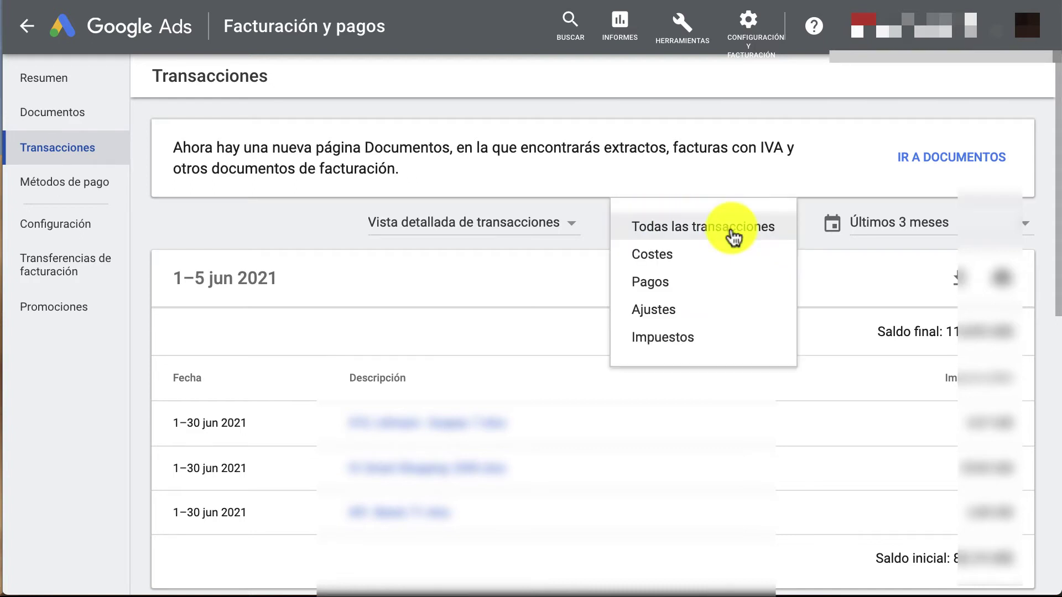
{"action": "left_click", "coordinate": [734, 253]}
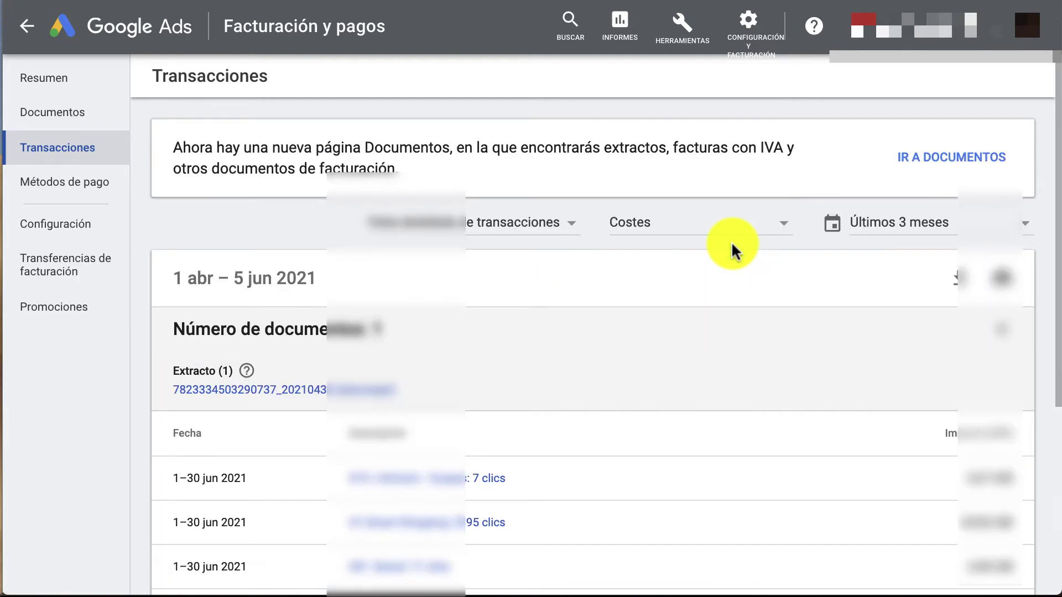
{"action": "scroll", "coordinate": [731, 241], "scroll_direction": "down", "scroll_amount": 5}
{"action": "scroll", "coordinate": [731, 250], "scroll_direction": "up", "scroll_amount": 2}
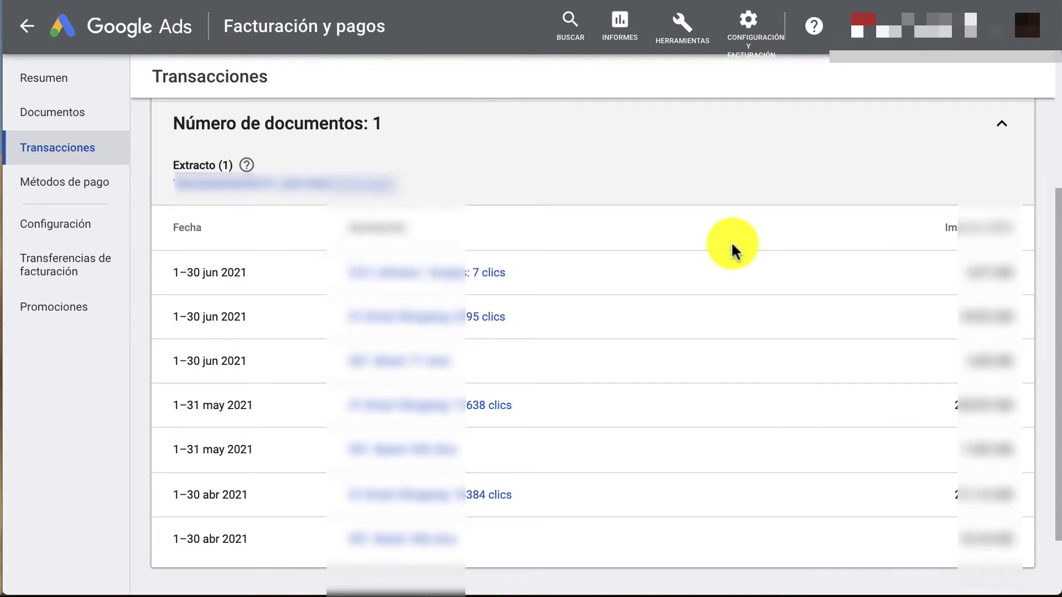
{"action": "scroll", "coordinate": [731, 250], "scroll_direction": "up", "scroll_amount": 1}
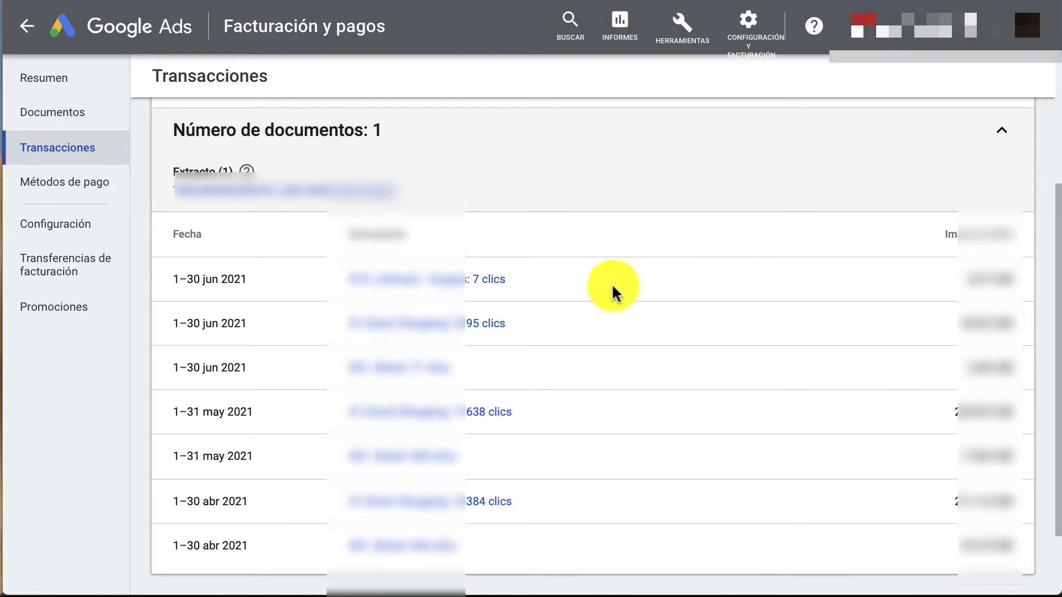
{"action": "scroll", "coordinate": [612, 365], "scroll_direction": "up", "scroll_amount": 3}
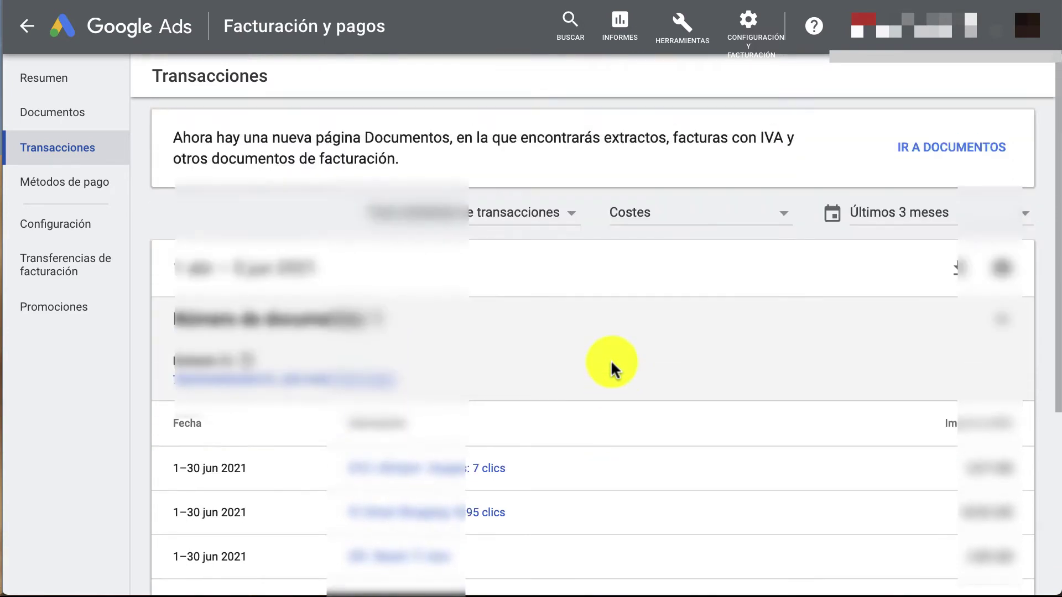
Filter the transactions by Pagos and review the payments made over the Últimos 3 meses period.
{"action": "left_click", "coordinate": [652, 221]}
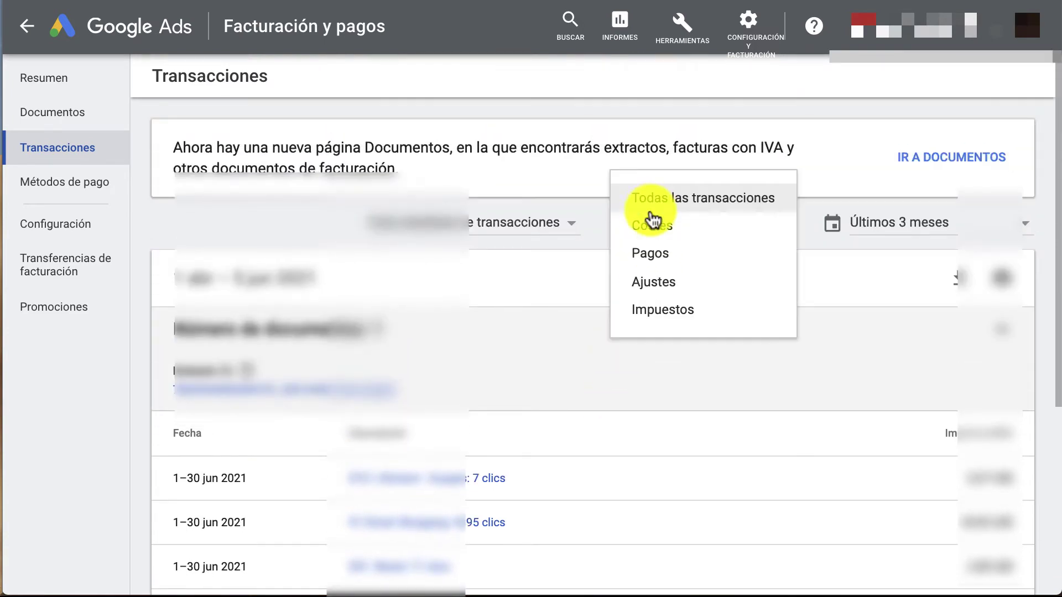
{"action": "left_click", "coordinate": [684, 260]}
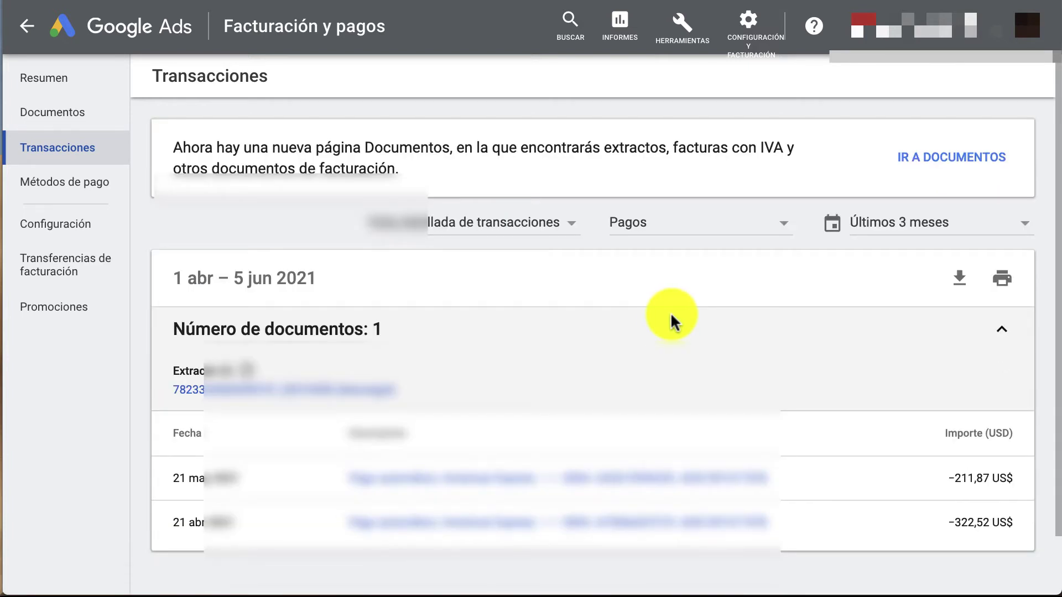
{"action": "scroll", "coordinate": [670, 315], "scroll_direction": "down", "scroll_amount": 1}
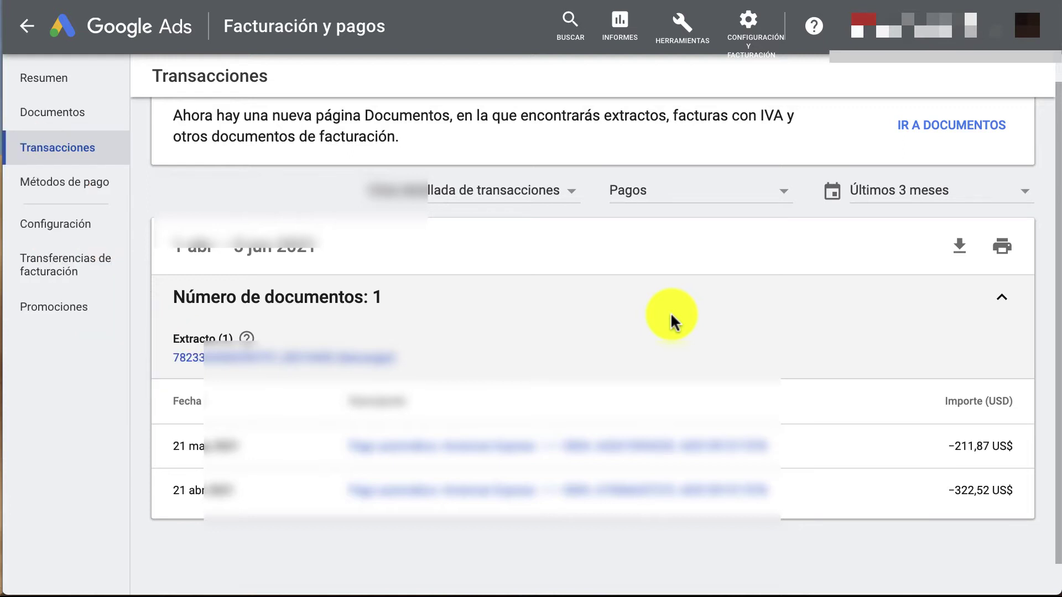
{"action": "scroll", "coordinate": [671, 318], "scroll_direction": "up", "scroll_amount": 1}
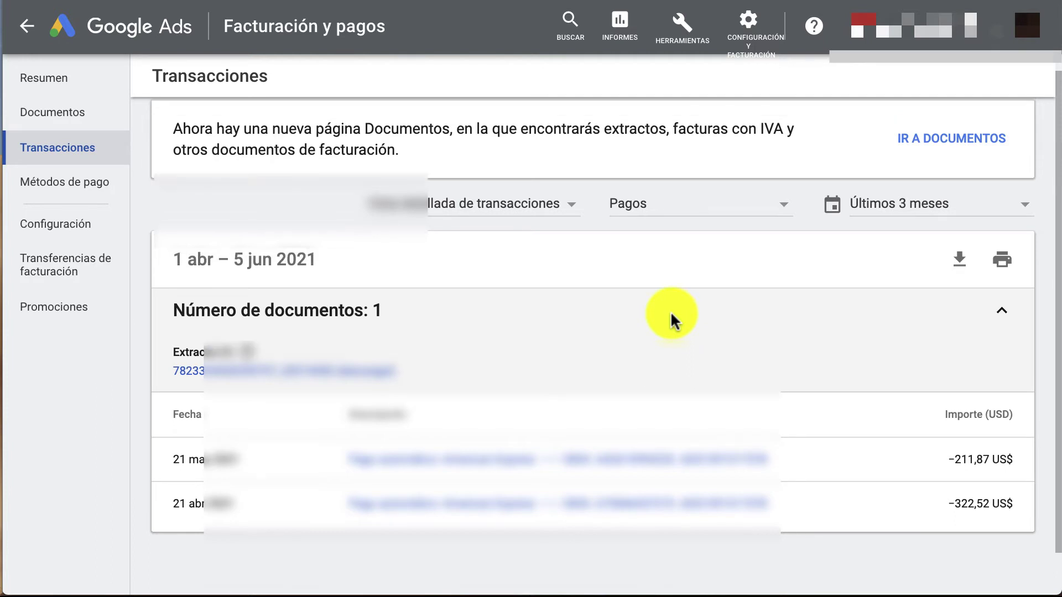
Filter the transactions by Ajustes, set the date range to Este año, and review the listed adjustments.
{"action": "left_click", "coordinate": [643, 205]}
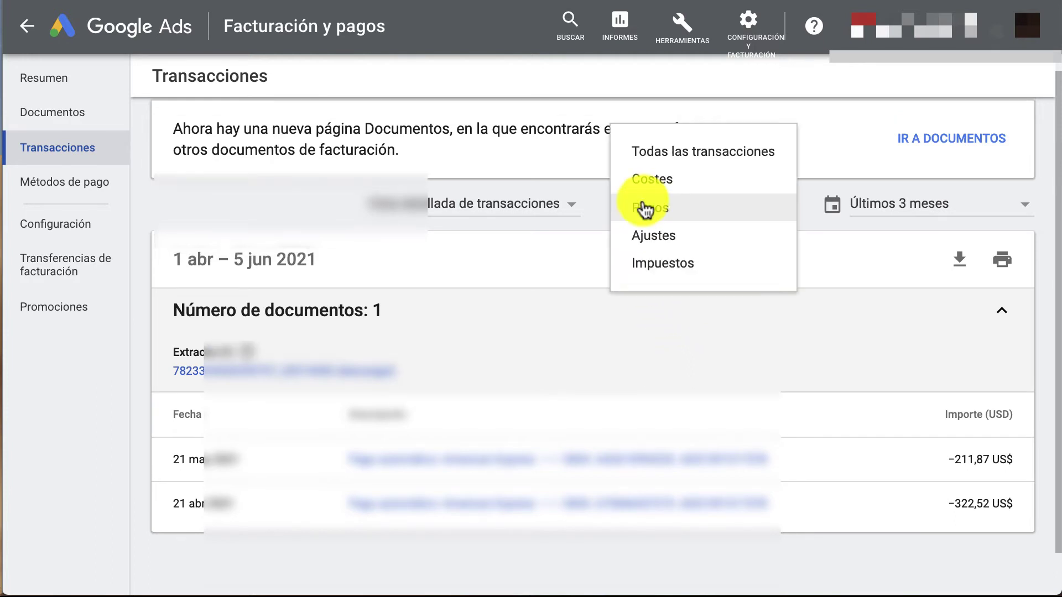
{"action": "left_click", "coordinate": [656, 235]}
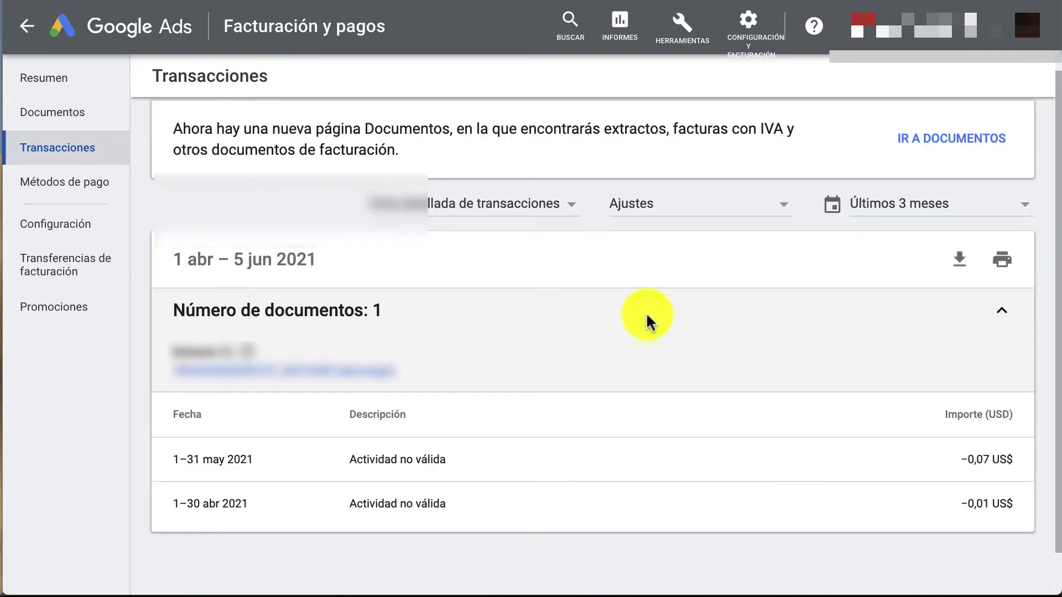
{"action": "left_click", "coordinate": [916, 207]}
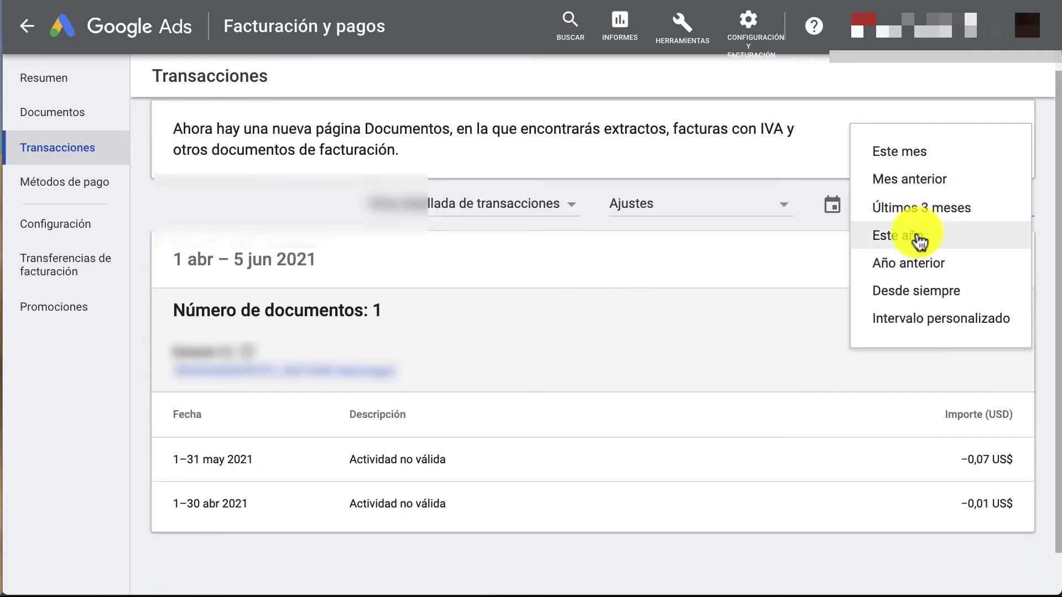
{"action": "left_click", "coordinate": [919, 254]}
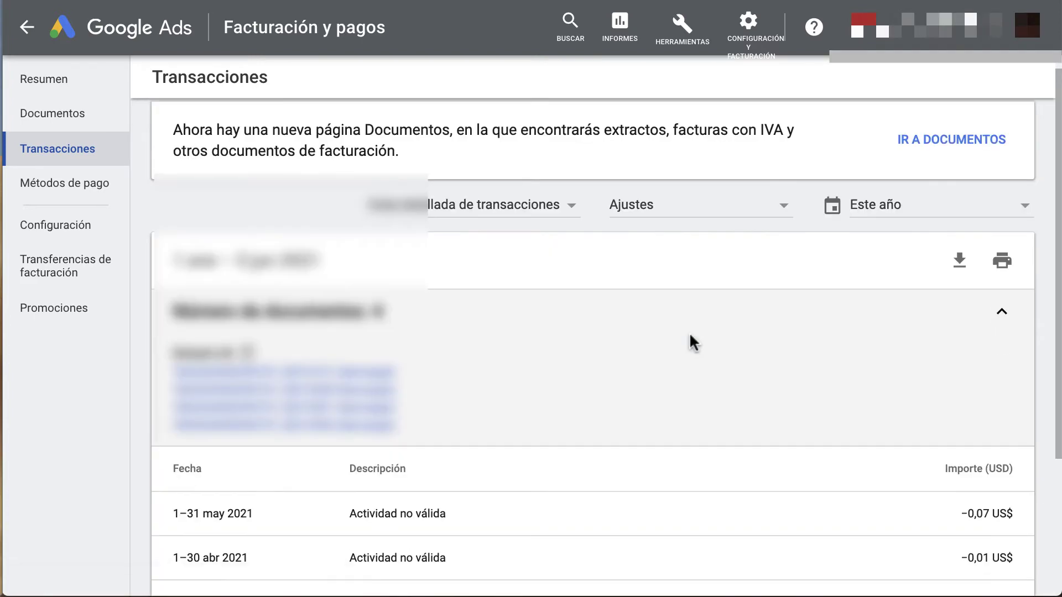
{"action": "scroll", "coordinate": [691, 338], "scroll_direction": "down", "scroll_amount": 3}
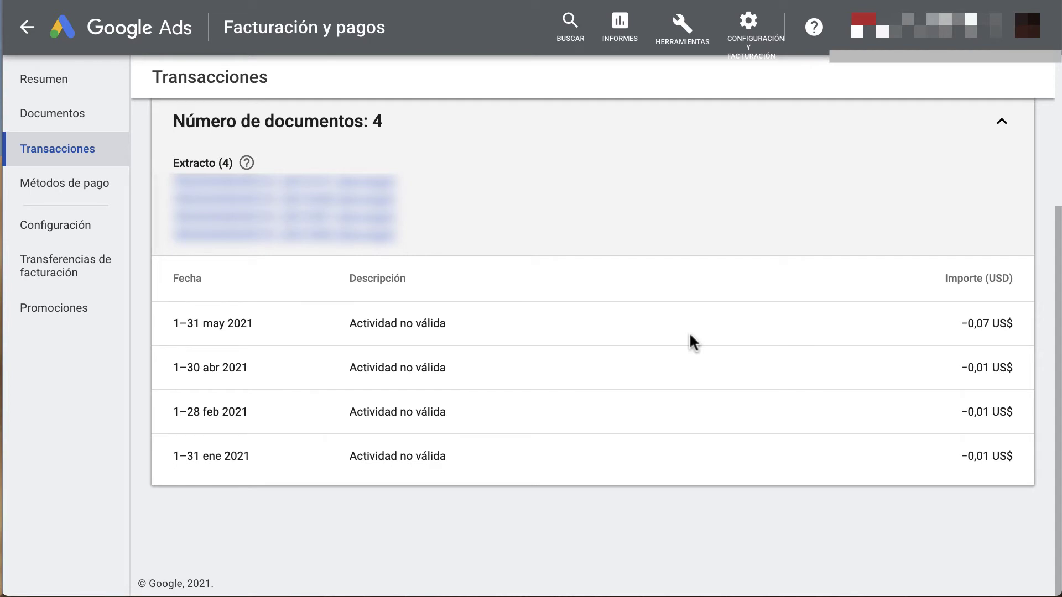
{"action": "scroll", "coordinate": [689, 335], "scroll_direction": "up", "scroll_amount": 4}
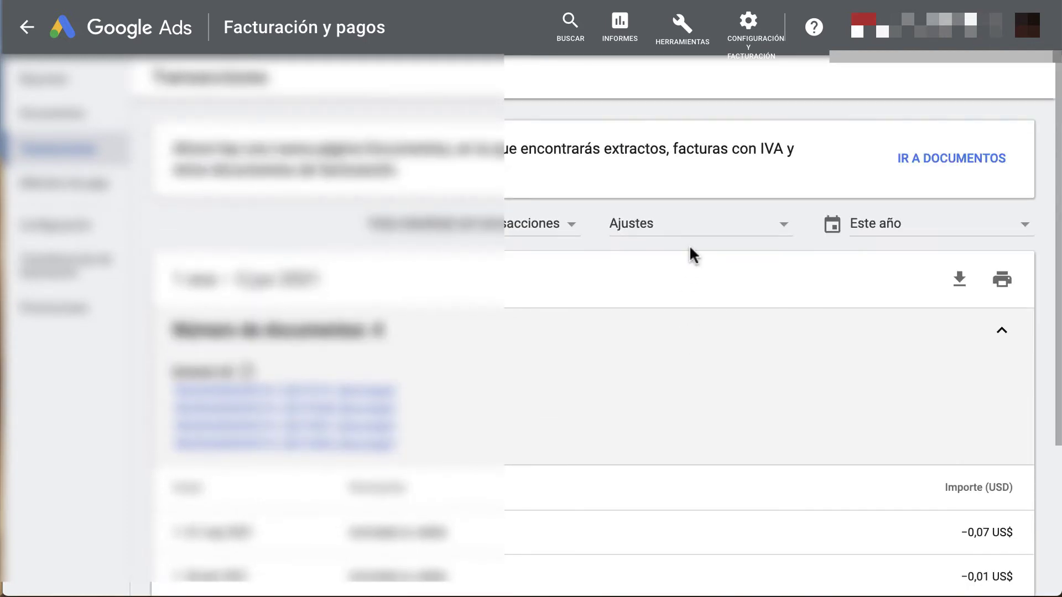
Change the transaction type filter to Impuestos and review the taxes for the selected period.
{"action": "left_click", "coordinate": [695, 222]}
{"action": "left_click", "coordinate": [696, 259]}
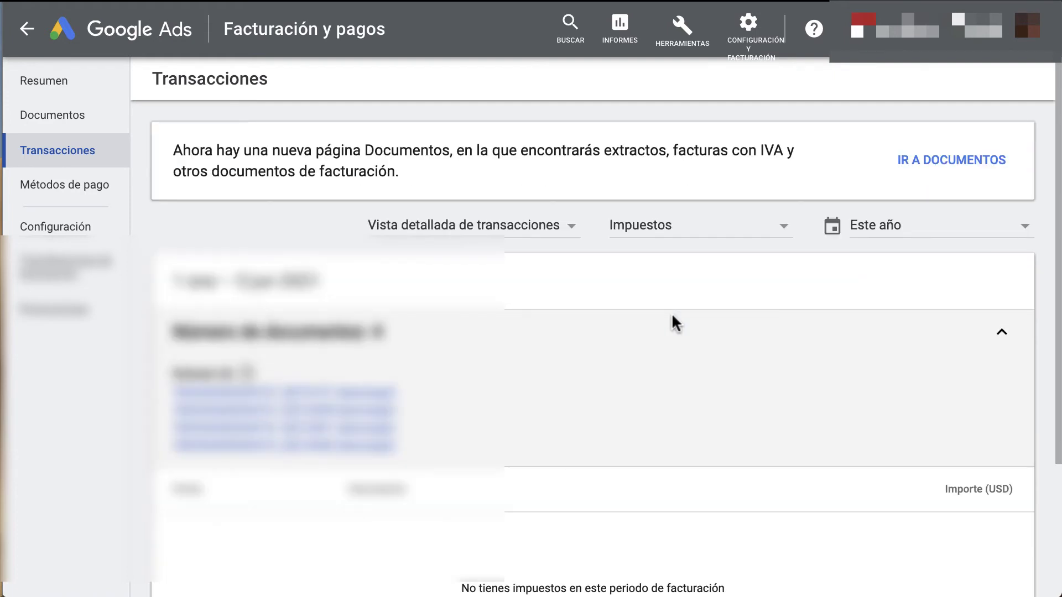
{"action": "scroll", "coordinate": [672, 313], "scroll_direction": "down", "scroll_amount": 3}
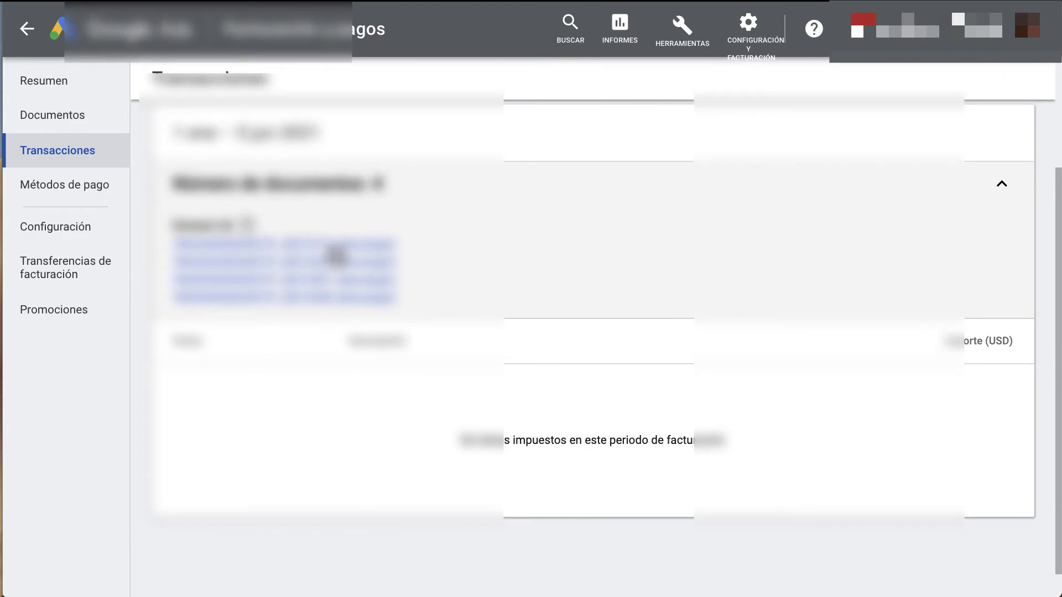
Download the January 2021 statement from the Extracto list and open its PDF to review the summary, clicks and totals.
{"action": "left_click", "coordinate": [332, 246]}
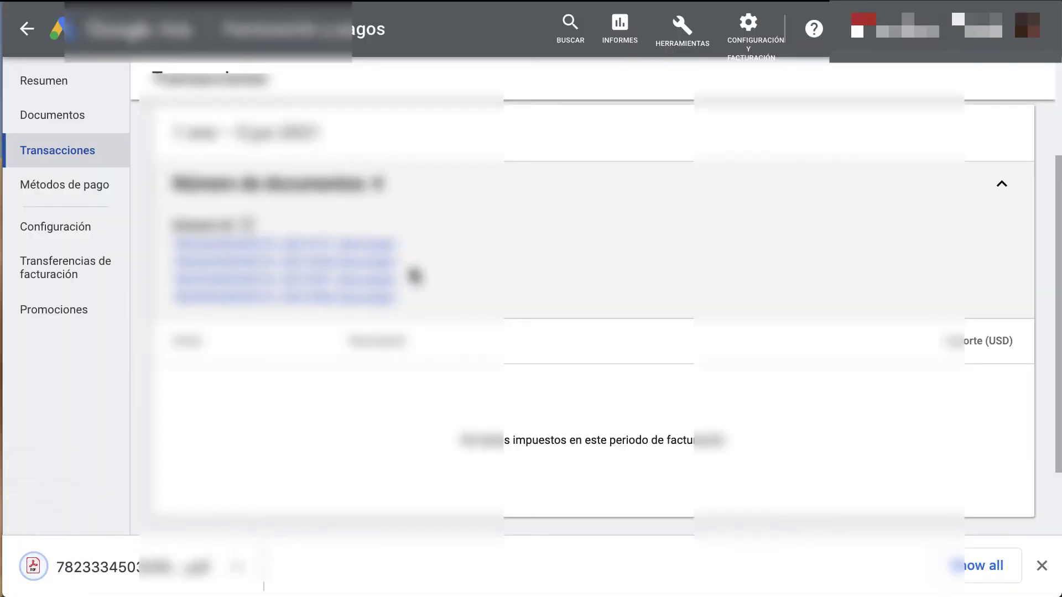
{"action": "left_click", "coordinate": [207, 576]}
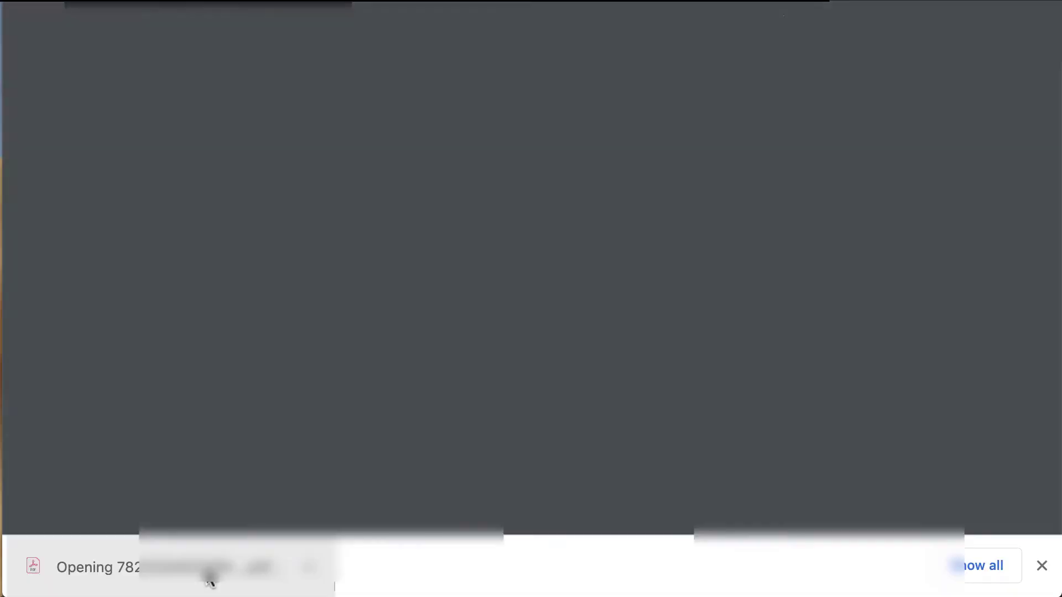
{"action": "scroll", "coordinate": [616, 202], "scroll_direction": "down", "scroll_amount": 4}
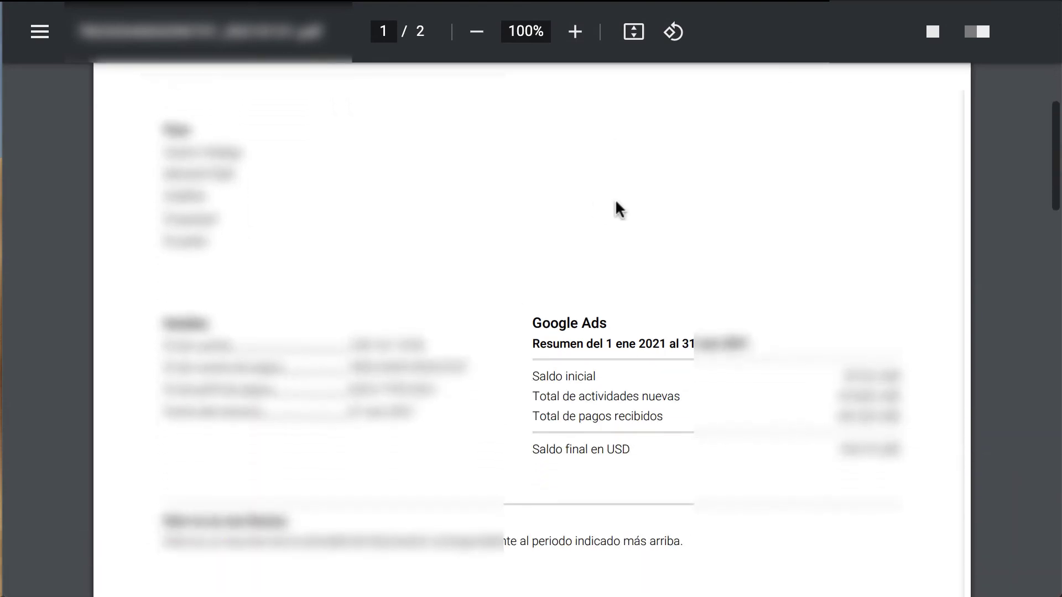
{"action": "scroll", "coordinate": [615, 208], "scroll_direction": "down", "scroll_amount": 3}
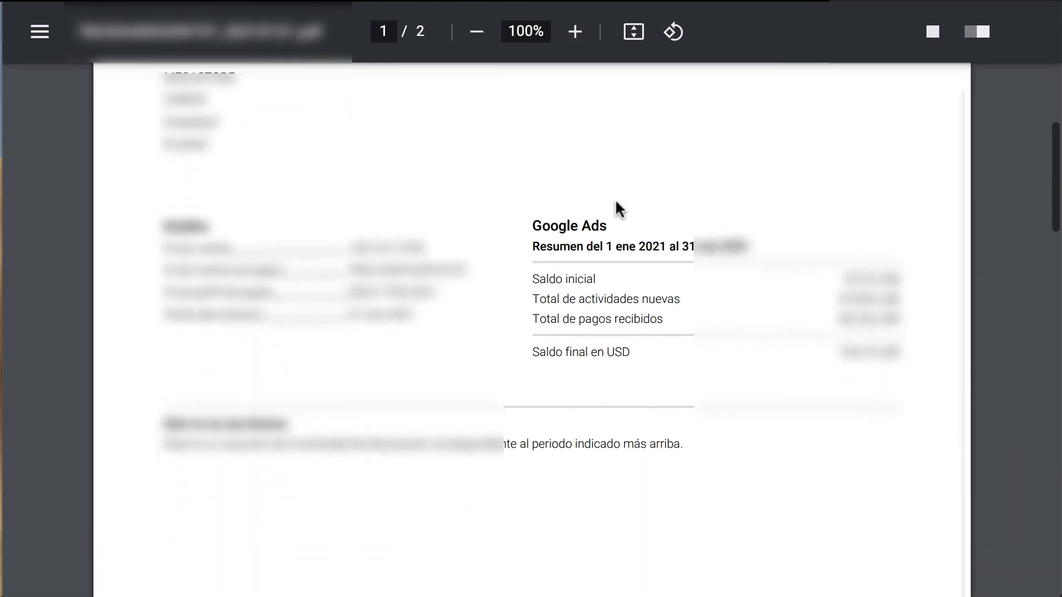
{"action": "scroll", "coordinate": [615, 208], "scroll_direction": "down", "scroll_amount": 1}
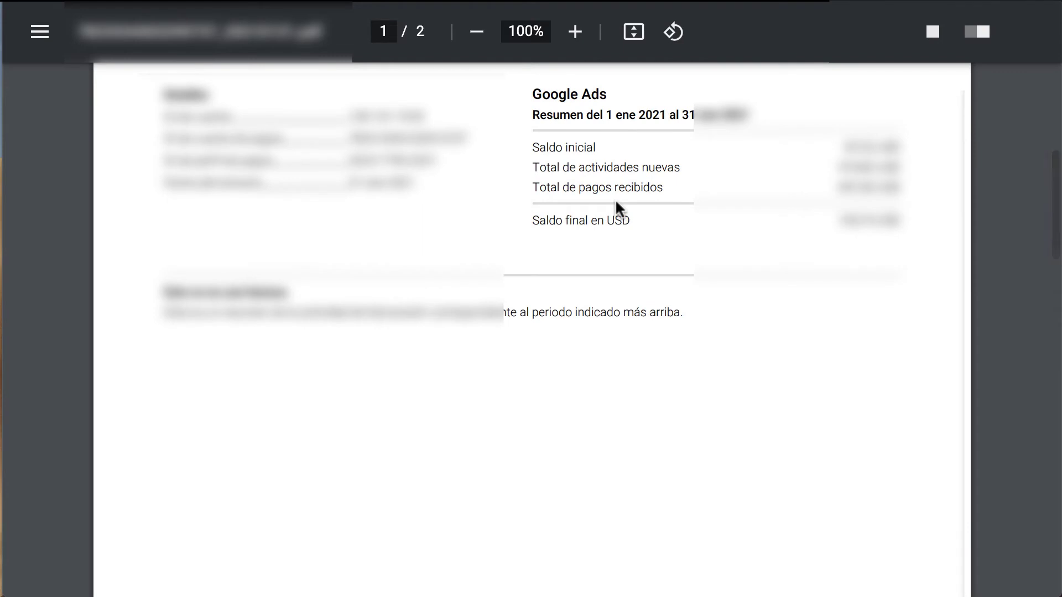
{"action": "scroll", "coordinate": [618, 209], "scroll_direction": "down", "scroll_amount": 7}
{"action": "scroll", "coordinate": [616, 201], "scroll_direction": "down", "scroll_amount": 10}
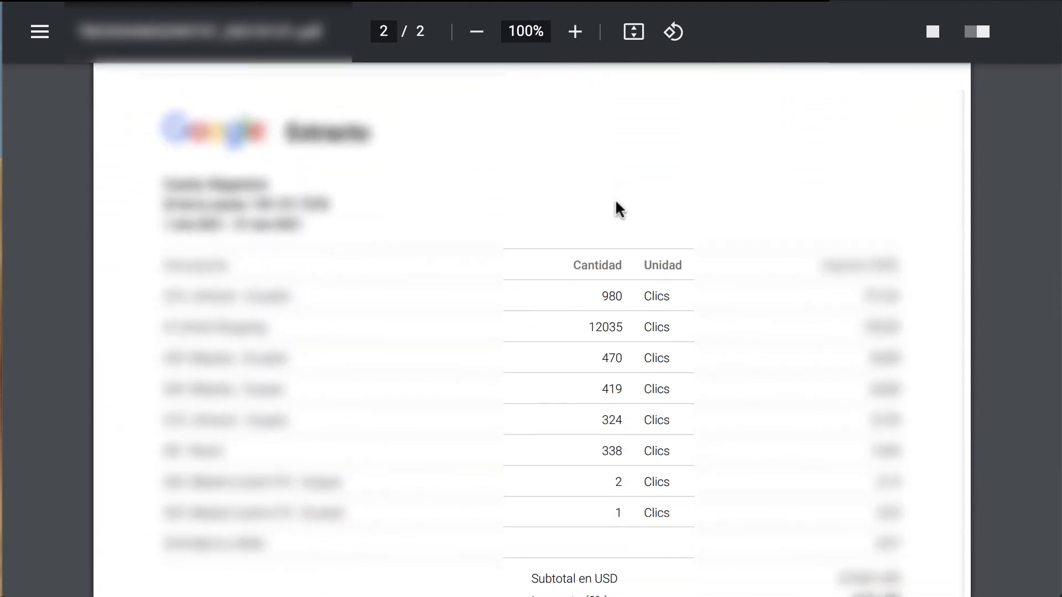
{"action": "scroll", "coordinate": [616, 202], "scroll_direction": "down", "scroll_amount": 1}
{"action": "scroll", "coordinate": [615, 208], "scroll_direction": "down", "scroll_amount": 3}
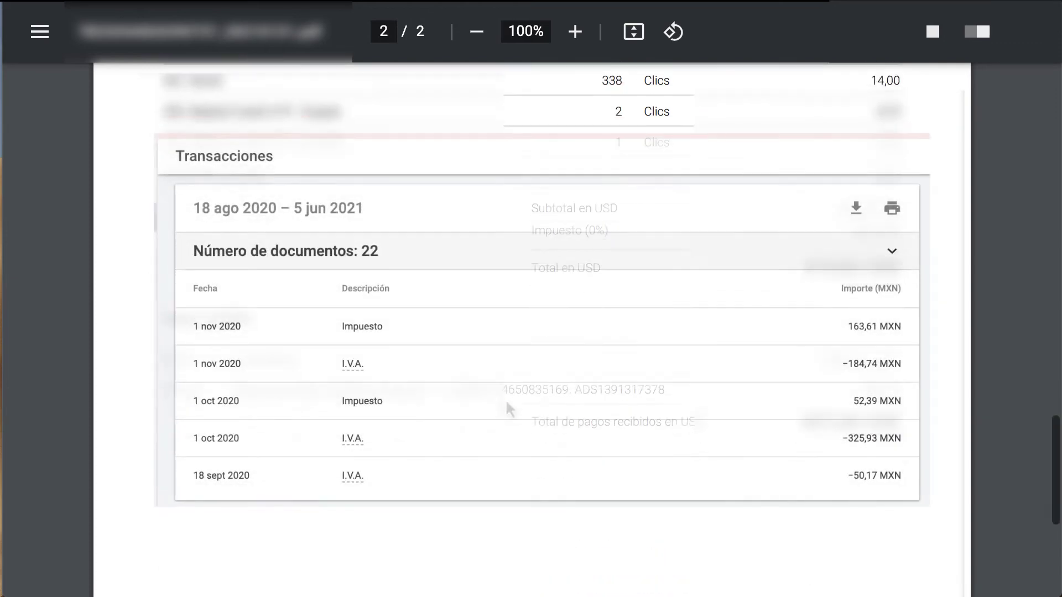
Look back over both pages of the January 2021 statement, from the account summary to the itemised charges and tax line.
{"action": "scroll", "coordinate": [531, 332], "scroll_direction": "up", "scroll_amount": 10}
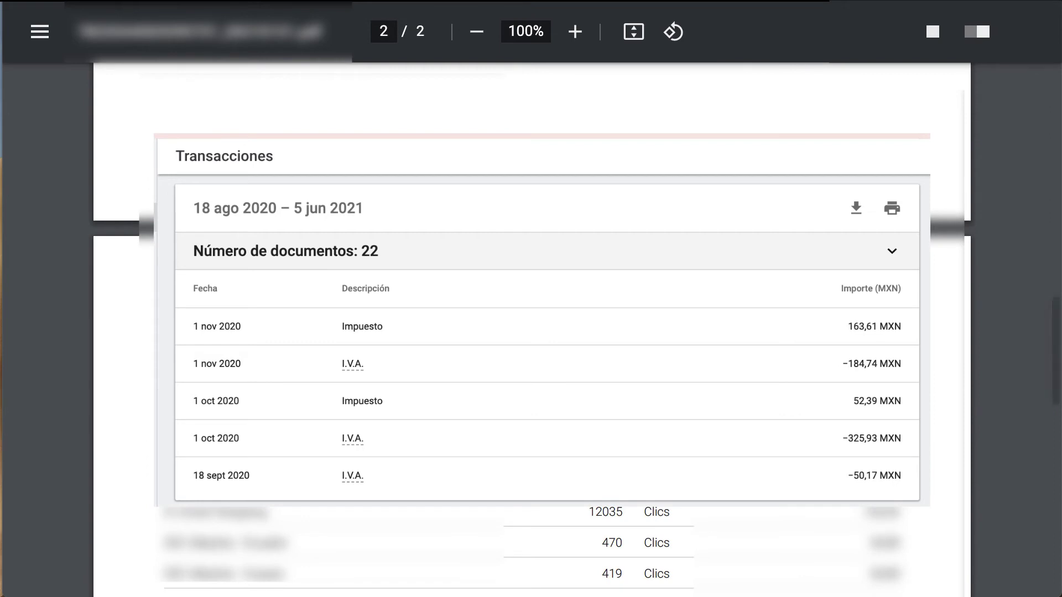
{"action": "scroll", "coordinate": [530, 332], "scroll_direction": "down", "scroll_amount": 10}
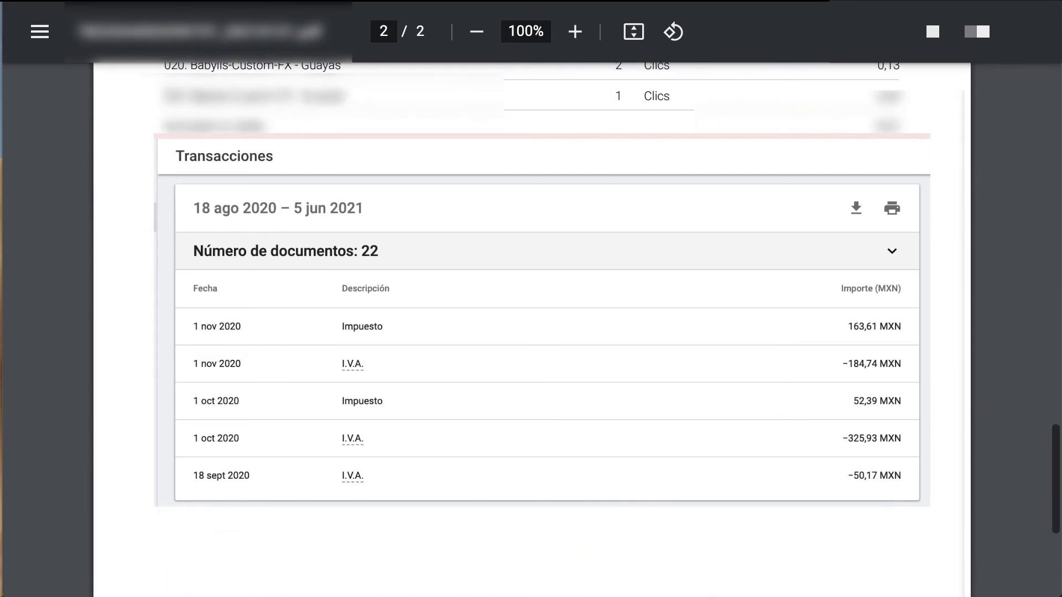
{"action": "scroll", "coordinate": [530, 331], "scroll_direction": "up", "scroll_amount": 3}
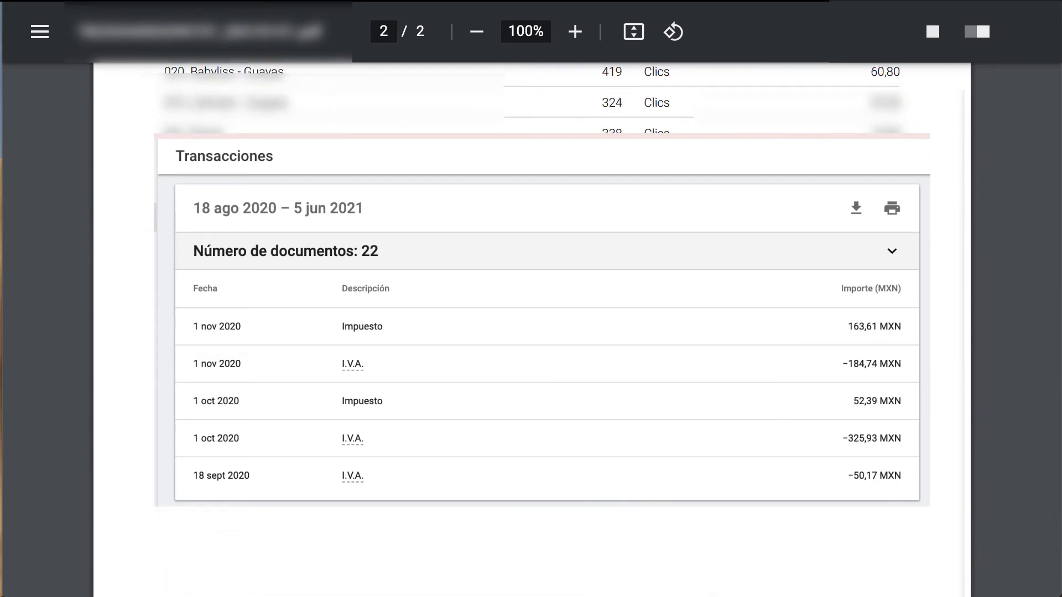
{"action": "scroll", "coordinate": [530, 332], "scroll_direction": "up", "scroll_amount": 5}
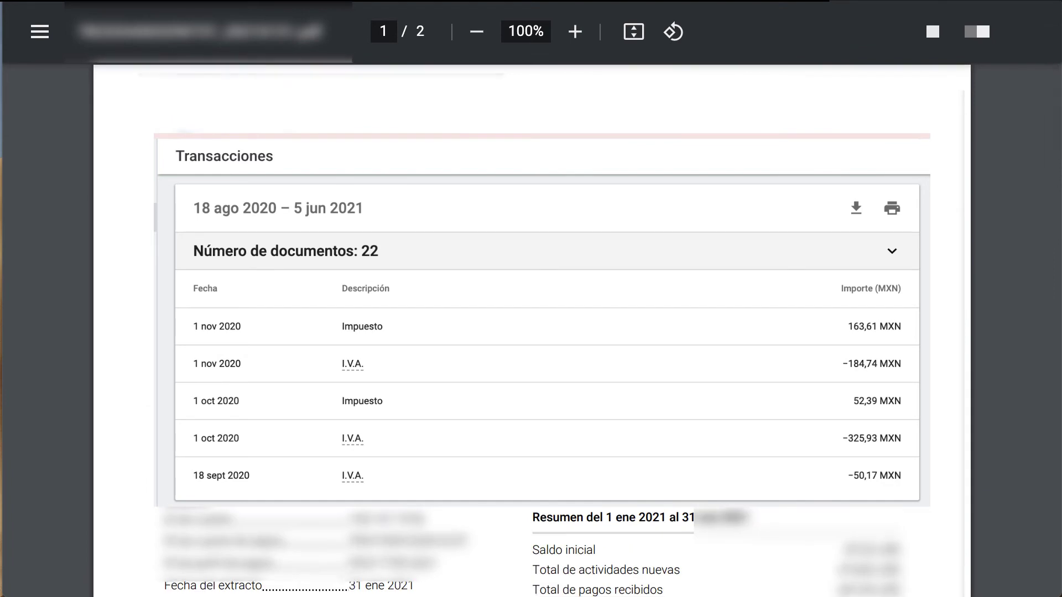
{"action": "scroll", "coordinate": [531, 331], "scroll_direction": "down", "scroll_amount": 5}
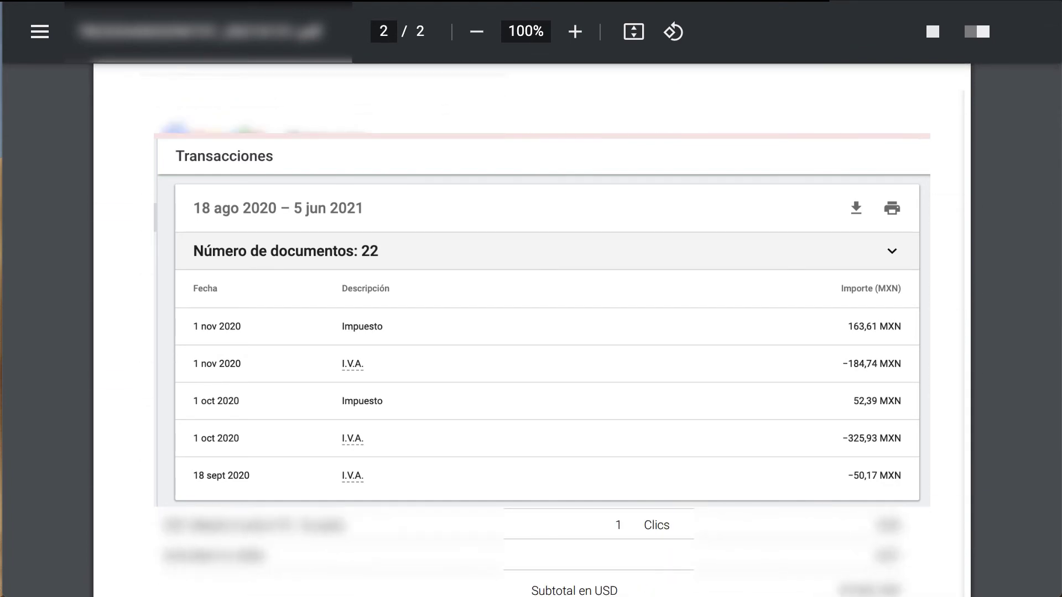
Leave the statement PDF and reset the transaction type filter from taxes to Todas las transacciones.
{"action": "scroll", "coordinate": [531, 332], "scroll_direction": "up", "scroll_amount": 5}
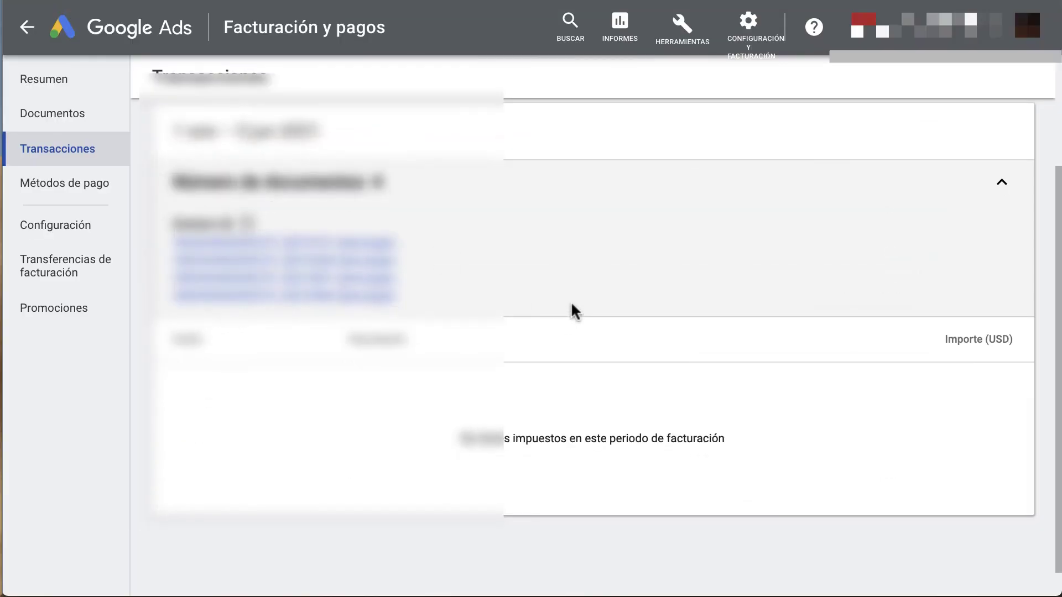
{"action": "scroll", "coordinate": [575, 313], "scroll_direction": "up", "scroll_amount": 1}
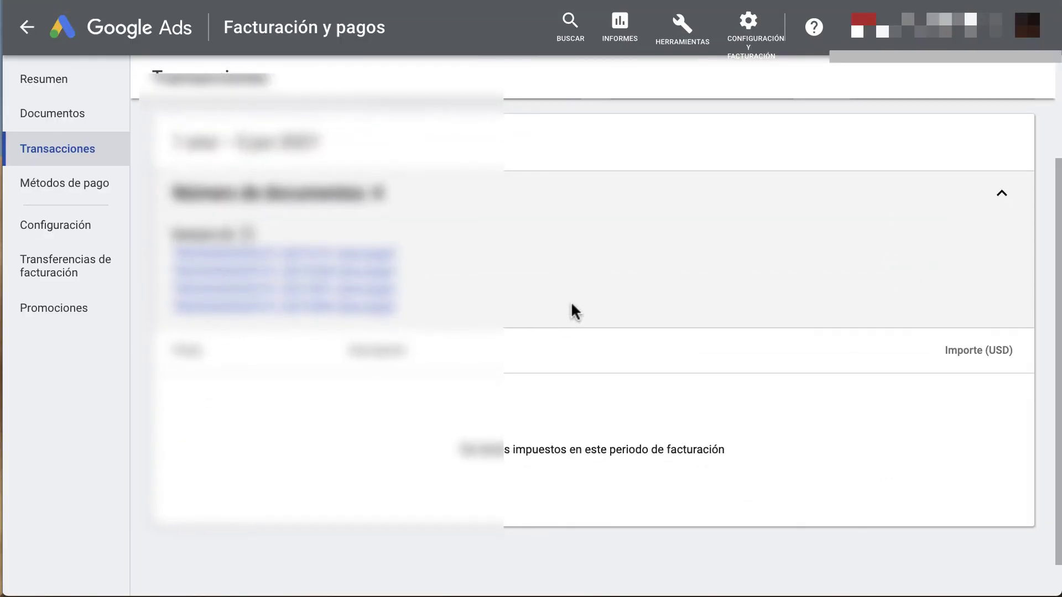
{"action": "scroll", "coordinate": [572, 304], "scroll_direction": "up", "scroll_amount": 3}
{"action": "left_click", "coordinate": [607, 249]}
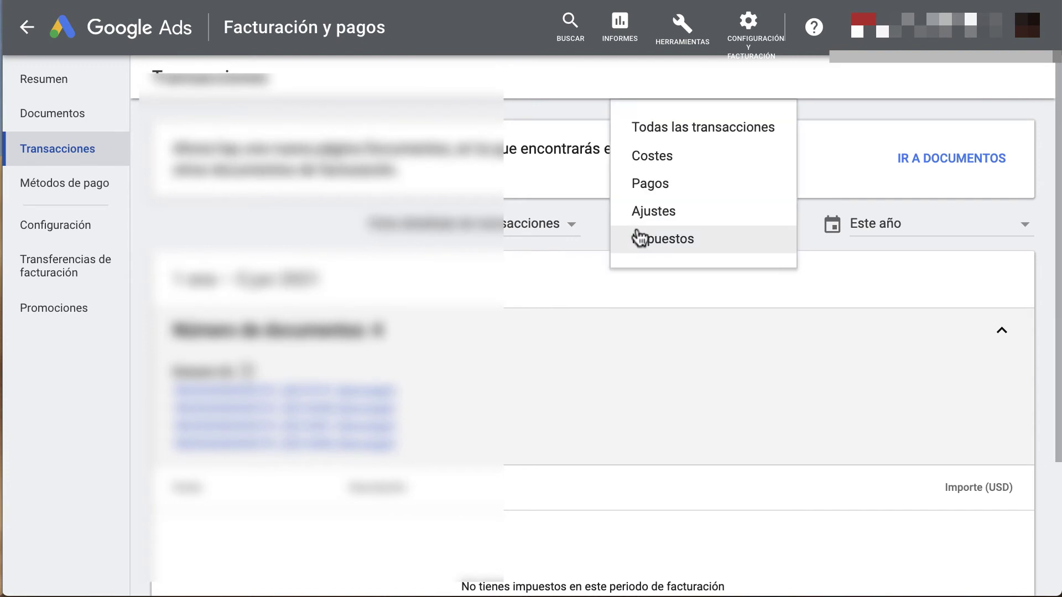
{"action": "left_click", "coordinate": [663, 123]}
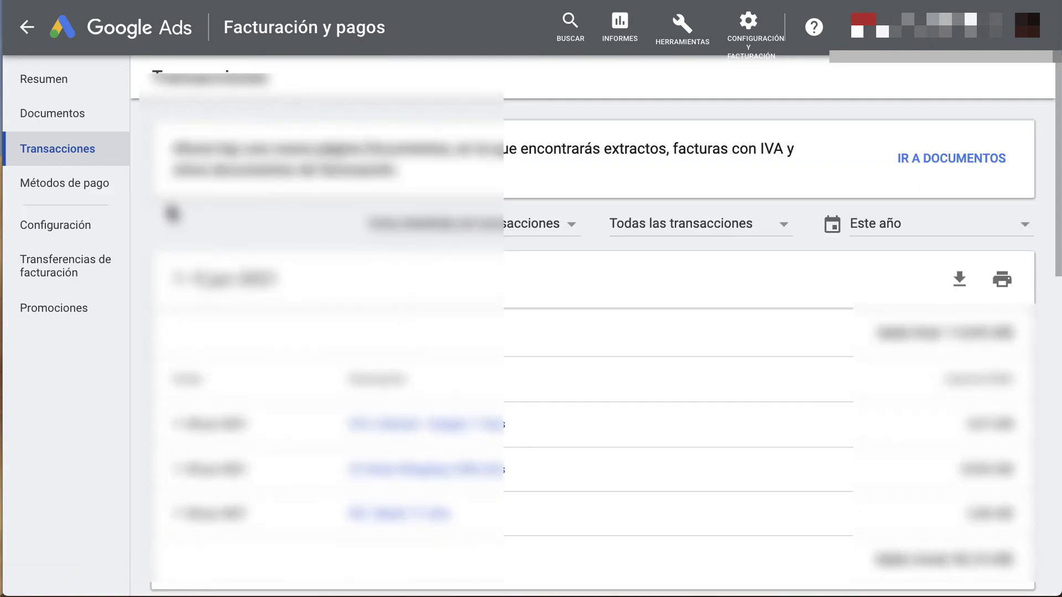
View the form for adding a debit or credit card under Métodos de pago and cancel it.
{"action": "left_click", "coordinate": [104, 195]}
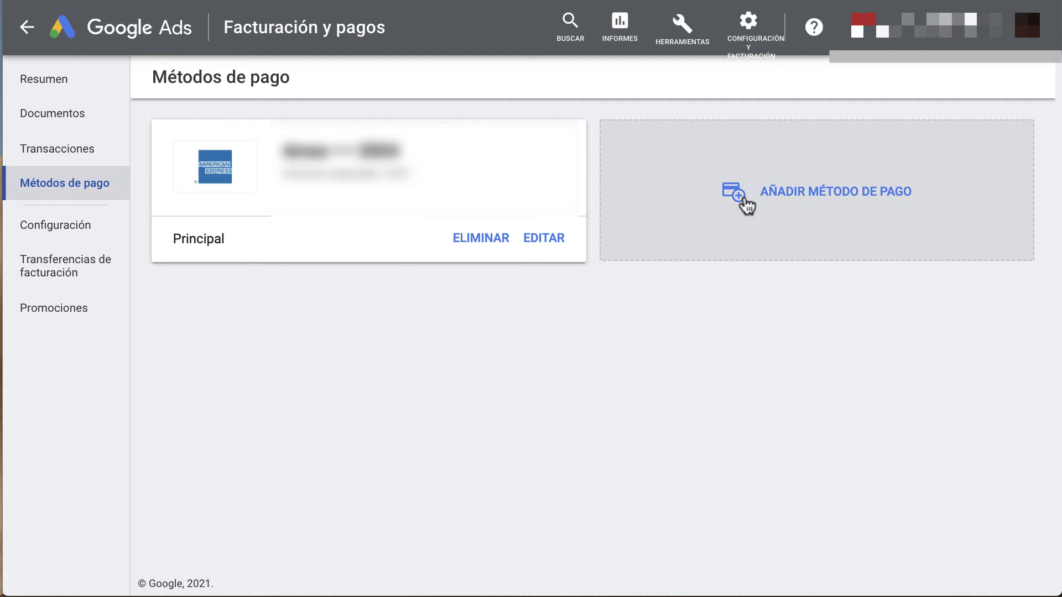
{"action": "left_click", "coordinate": [873, 202]}
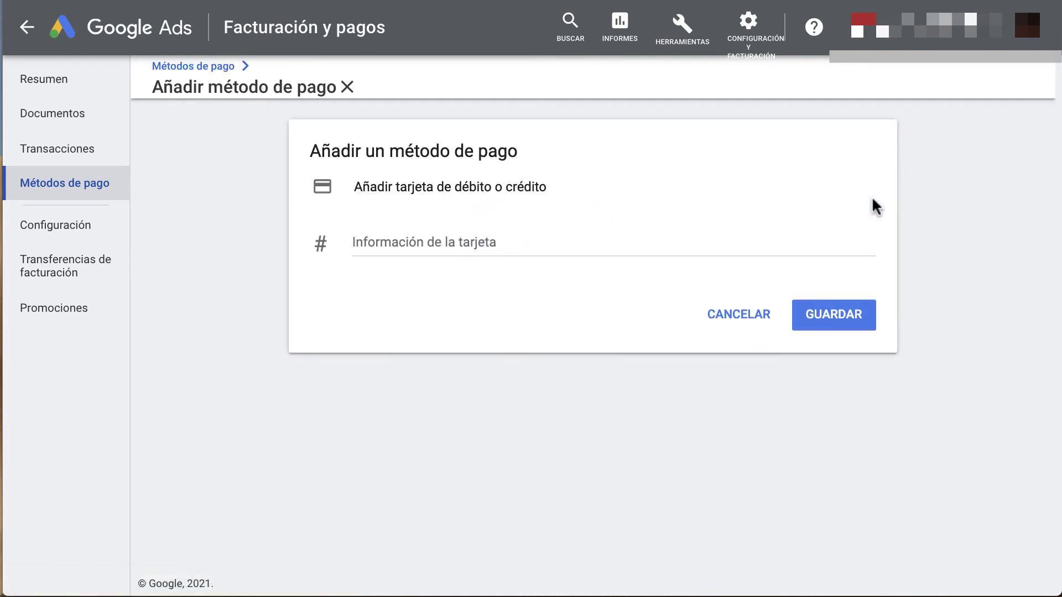
{"action": "left_click", "coordinate": [735, 336]}
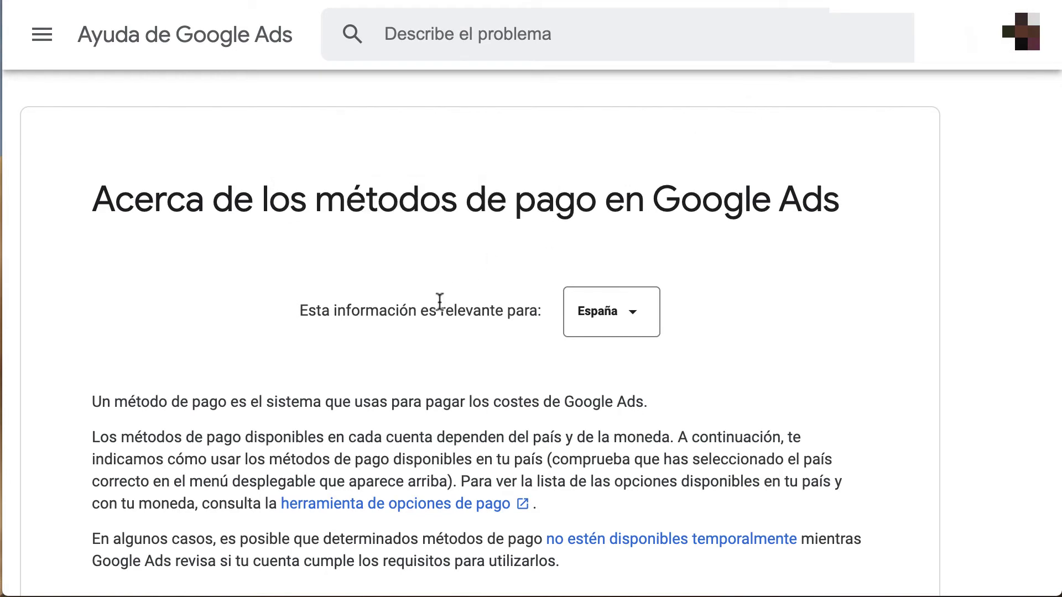
Read the help article's introduction on payment methods for España and briefly expand and collapse the Cuenta bancaria section.
{"action": "scroll", "coordinate": [440, 301], "scroll_direction": "down", "scroll_amount": 3}
{"action": "scroll", "coordinate": [439, 303], "scroll_direction": "down", "scroll_amount": 2}
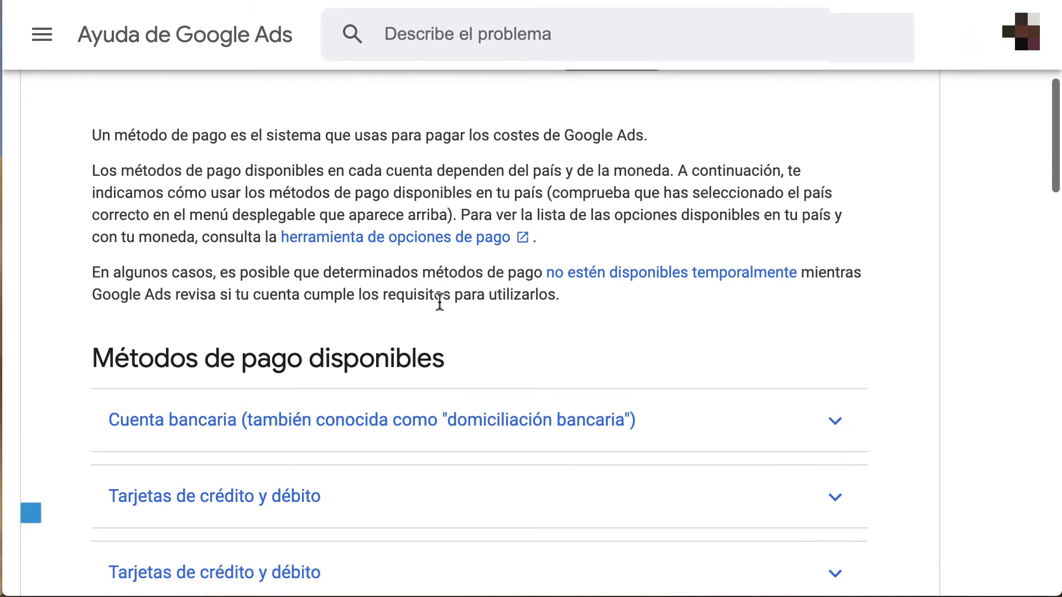
{"action": "scroll", "coordinate": [439, 305], "scroll_direction": "down", "scroll_amount": 3}
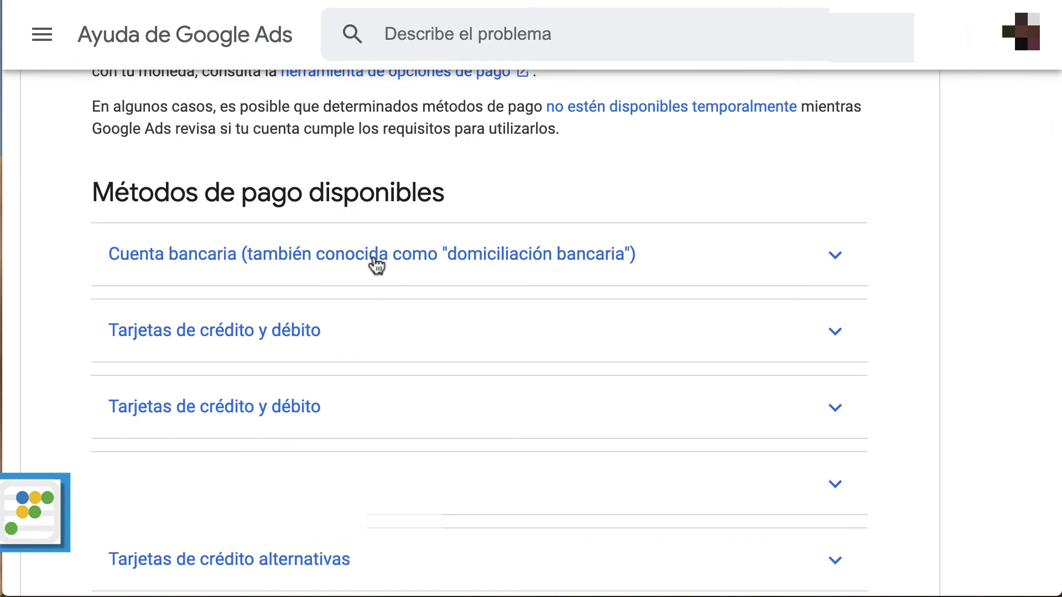
{"action": "left_click", "coordinate": [374, 258]}
{"action": "left_click", "coordinate": [374, 258]}
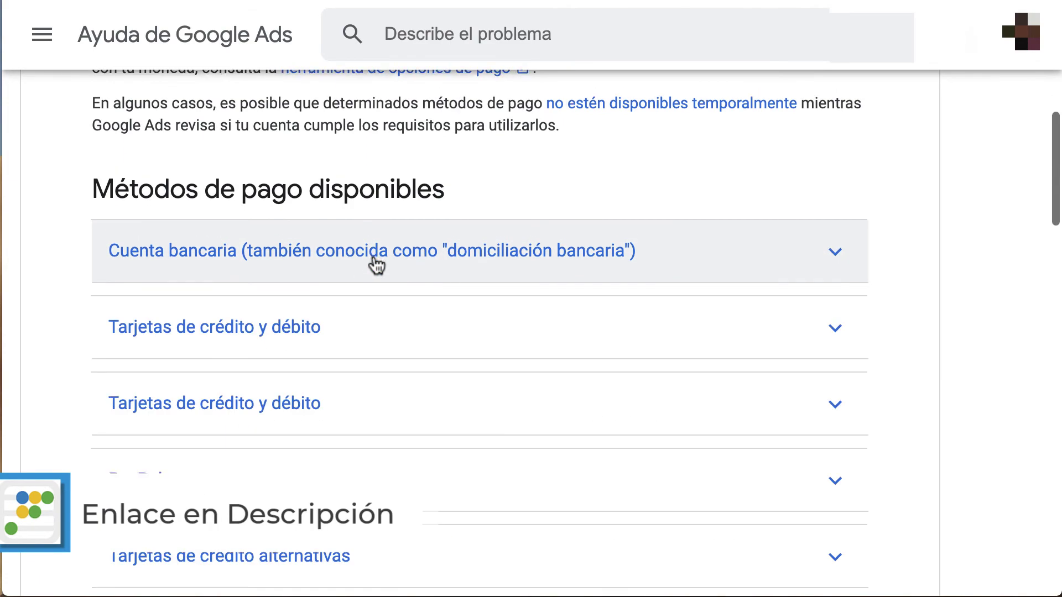
Expand the first Tarjetas de crédito y débito section and read its automatic and manual payment instructions.
{"action": "scroll", "coordinate": [376, 265], "scroll_direction": "down", "scroll_amount": 1}
{"action": "left_click", "coordinate": [315, 283]}
{"action": "scroll", "coordinate": [313, 283], "scroll_direction": "down", "scroll_amount": 2}
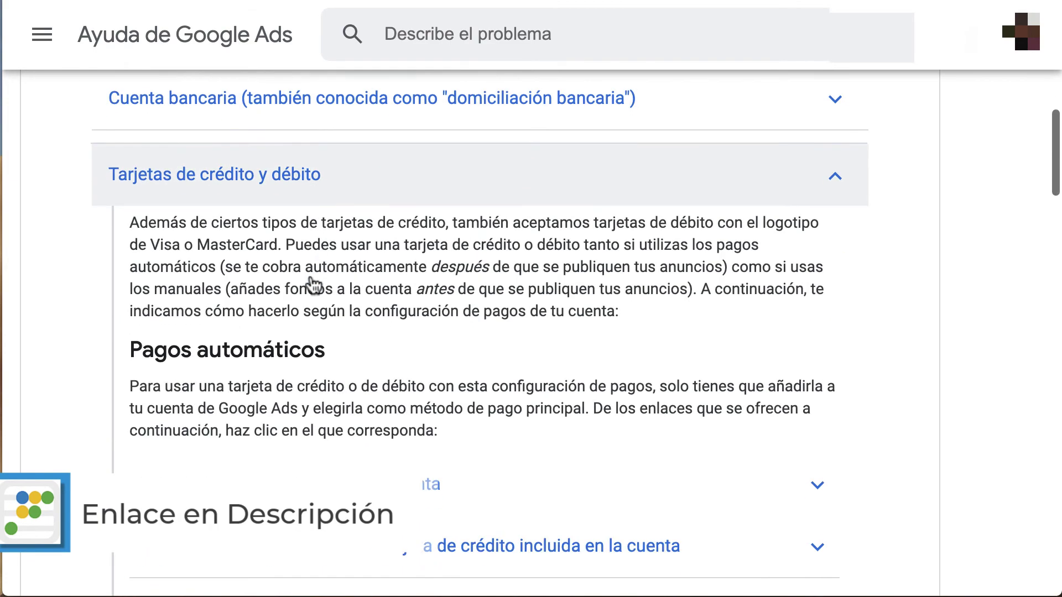
{"action": "scroll", "coordinate": [314, 284], "scroll_direction": "down", "scroll_amount": 3}
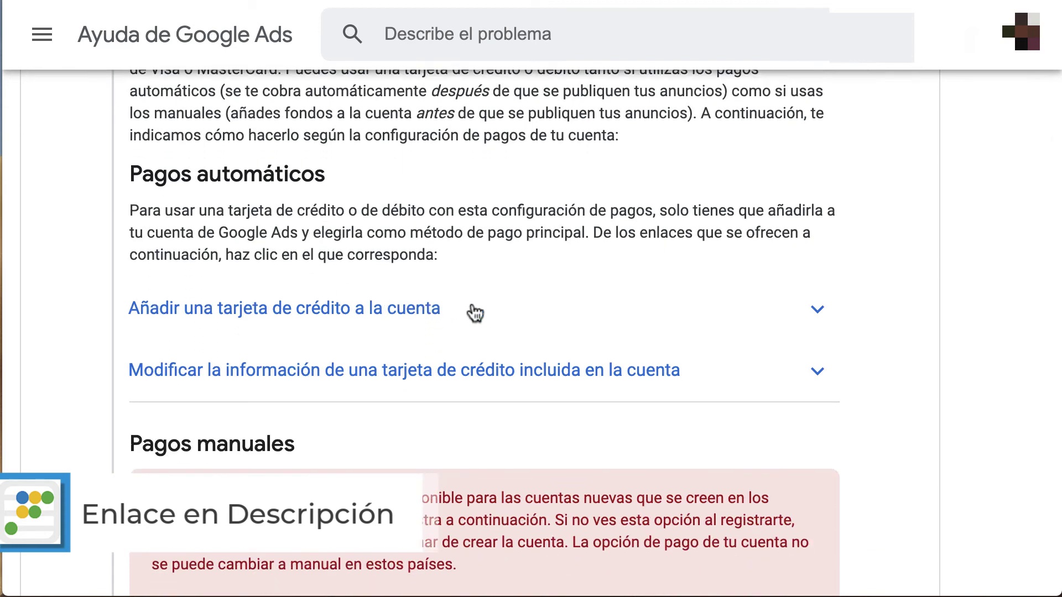
{"action": "scroll", "coordinate": [474, 313], "scroll_direction": "down", "scroll_amount": 9}
{"action": "scroll", "coordinate": [430, 299], "scroll_direction": "down", "scroll_amount": 2}
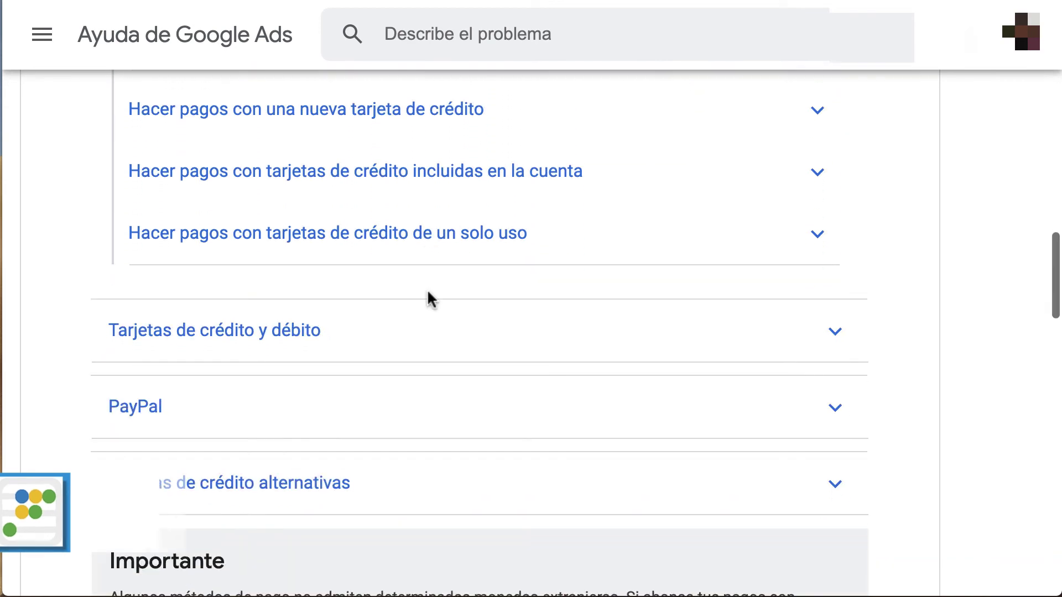
{"action": "scroll", "coordinate": [426, 332], "scroll_direction": "down", "scroll_amount": 1}
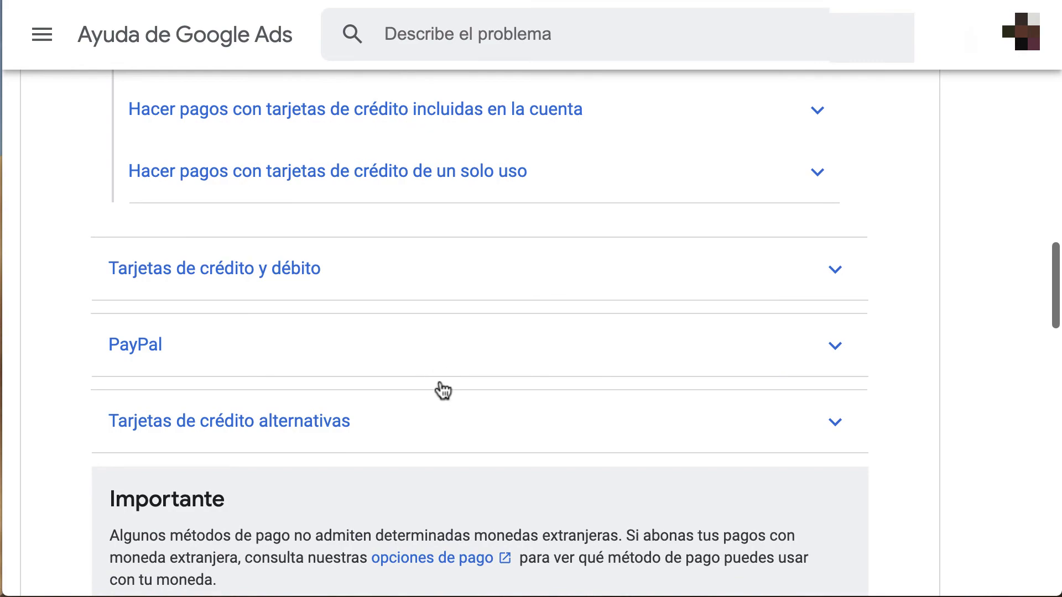
Expand Tarjetas de crédito alternativas and read its setup steps, the Importante note and the related links.
{"action": "left_click", "coordinate": [443, 390]}
{"action": "scroll", "coordinate": [449, 395], "scroll_direction": "down", "scroll_amount": 5}
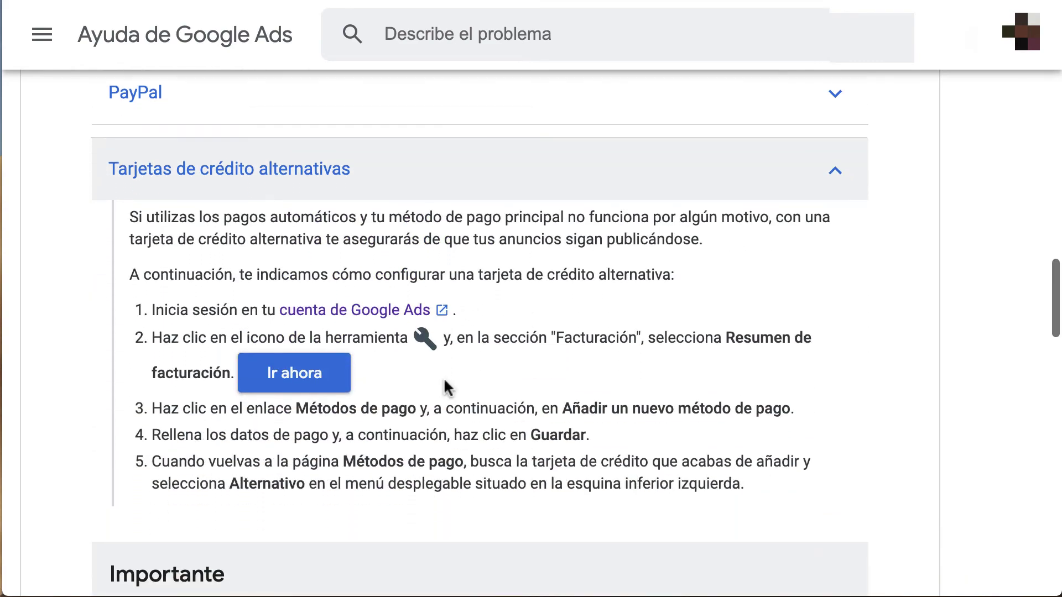
{"action": "scroll", "coordinate": [446, 387], "scroll_direction": "down", "scroll_amount": 1}
{"action": "scroll", "coordinate": [430, 352], "scroll_direction": "down", "scroll_amount": 7}
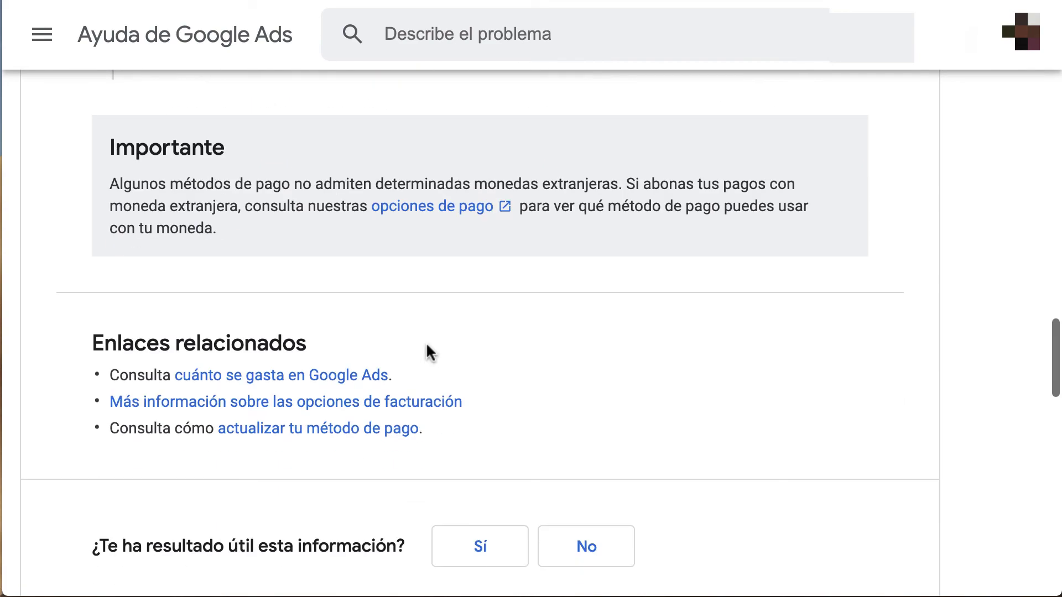
Change the article's country to Estonia, review its available payment methods, and collapse Tarjetas de crédito alternativas.
{"action": "scroll", "coordinate": [429, 351], "scroll_direction": "up", "scroll_amount": 15}
{"action": "left_click", "coordinate": [629, 437]}
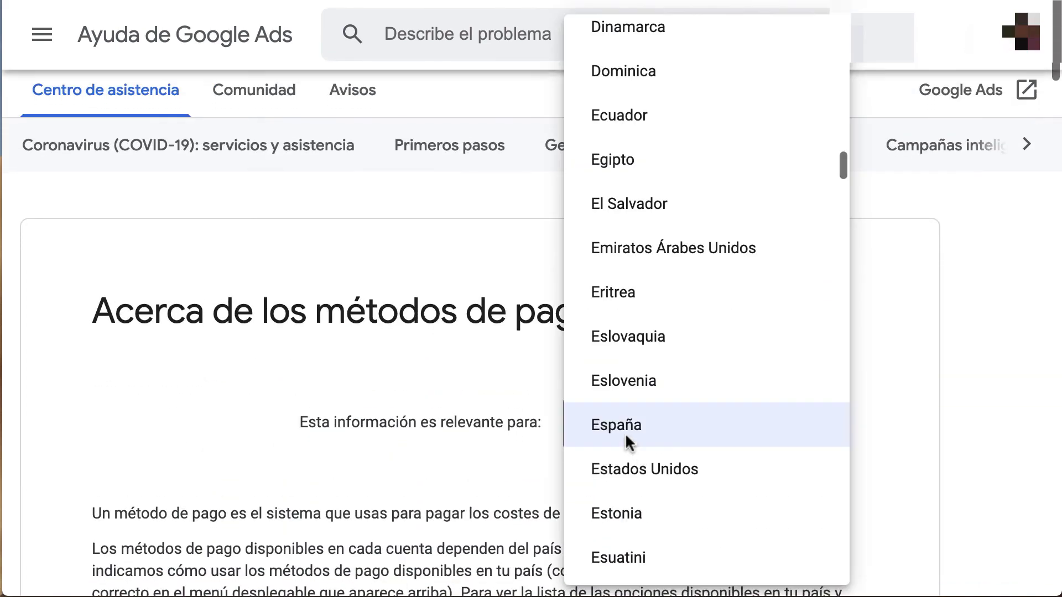
{"action": "left_click", "coordinate": [657, 525]}
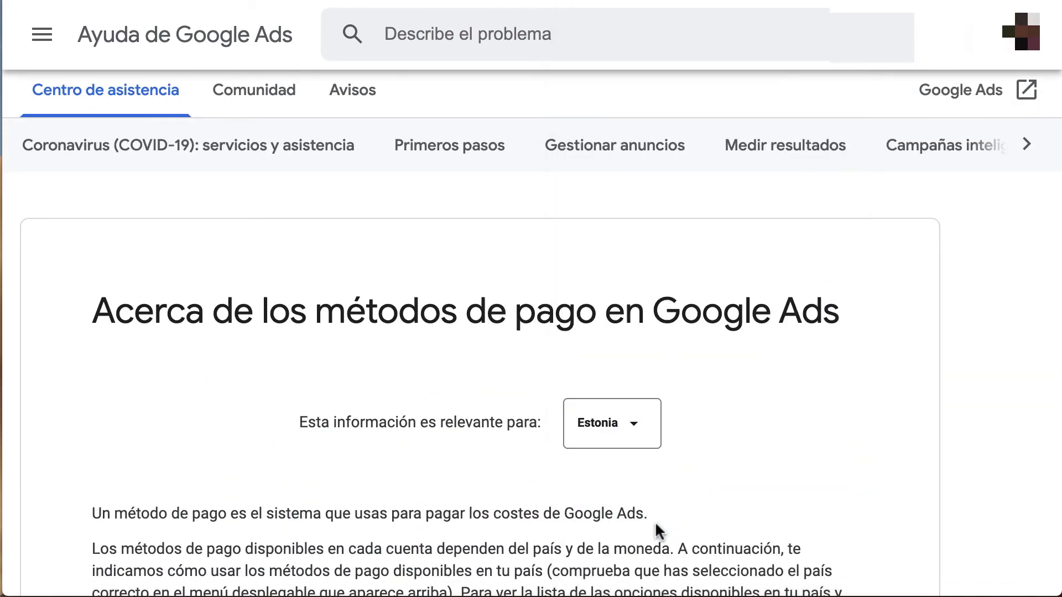
{"action": "scroll", "coordinate": [508, 348], "scroll_direction": "down", "scroll_amount": 10}
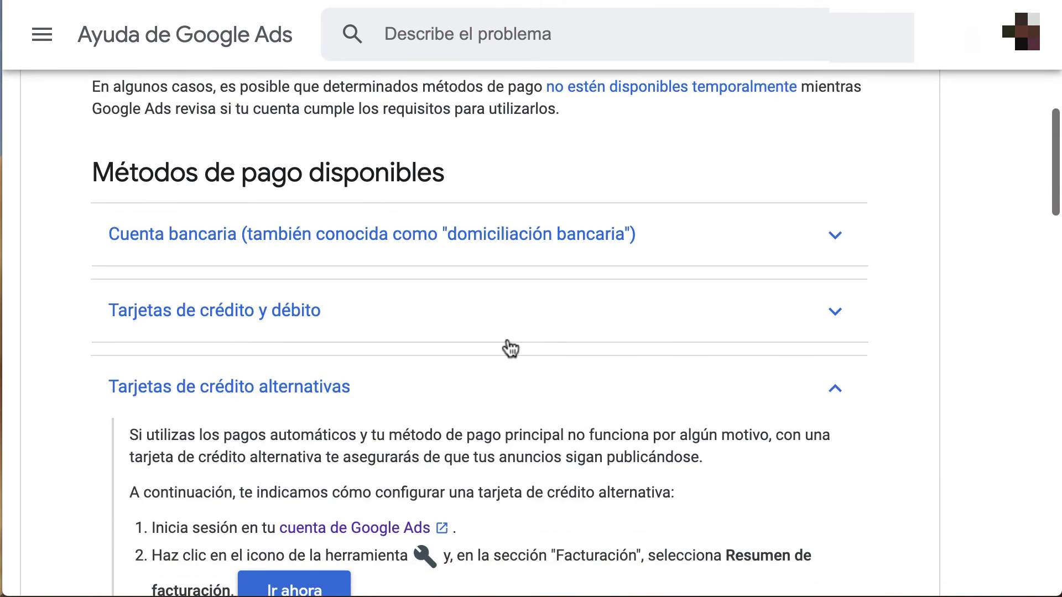
{"action": "left_click", "coordinate": [635, 410]}
{"action": "scroll", "coordinate": [483, 373], "scroll_direction": "down", "scroll_amount": 3}
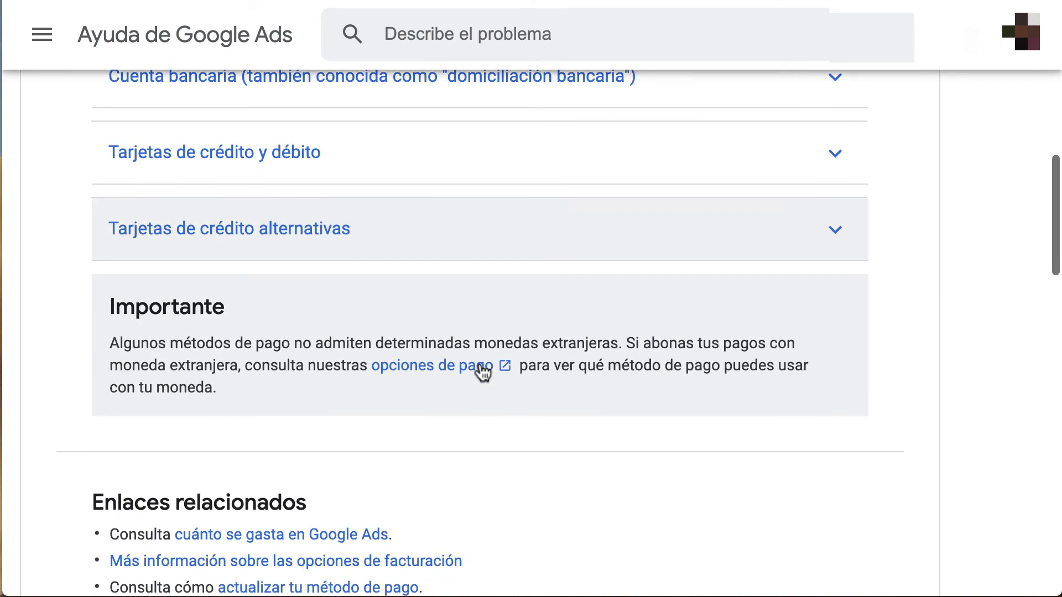
{"action": "scroll", "coordinate": [483, 372], "scroll_direction": "up", "scroll_amount": 3}
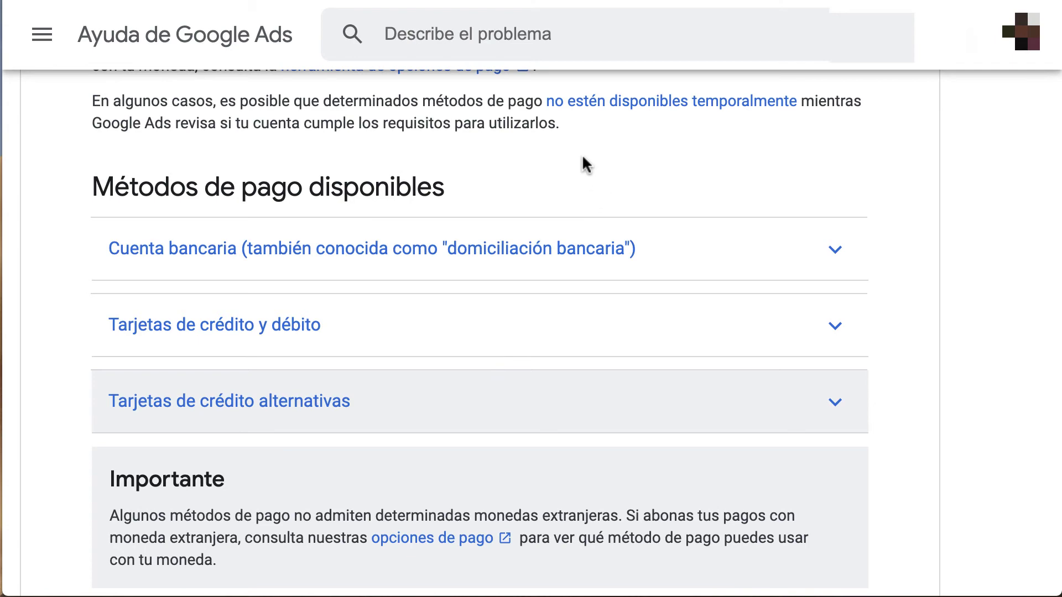
{"action": "scroll", "coordinate": [586, 164], "scroll_direction": "up", "scroll_amount": 6}
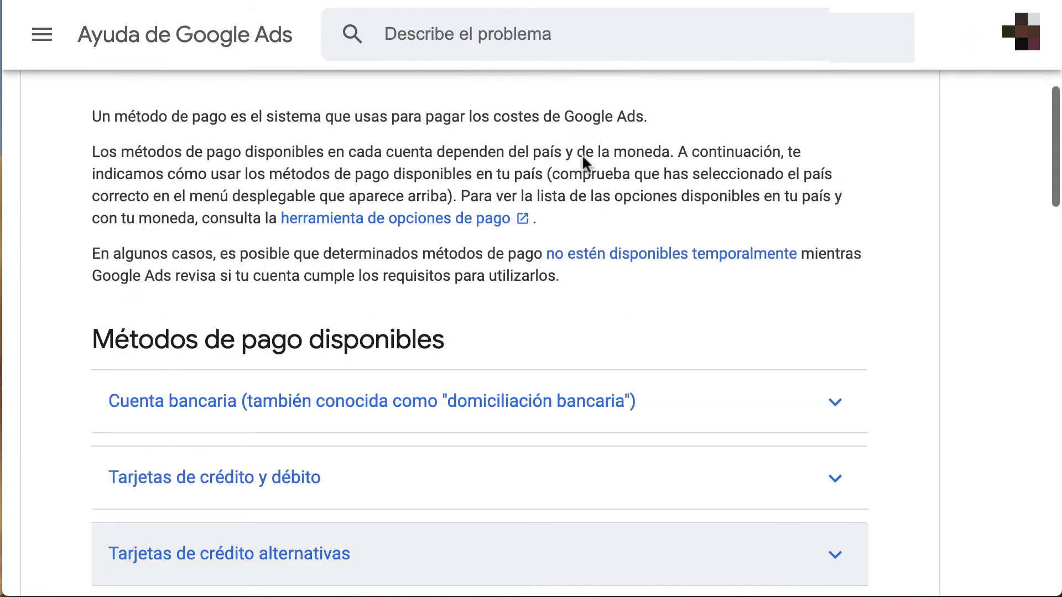
Set the country the payment methods article applies to as México.
{"action": "left_click", "coordinate": [619, 221]}
{"action": "scroll", "coordinate": [636, 248], "scroll_direction": "down", "scroll_amount": 15}
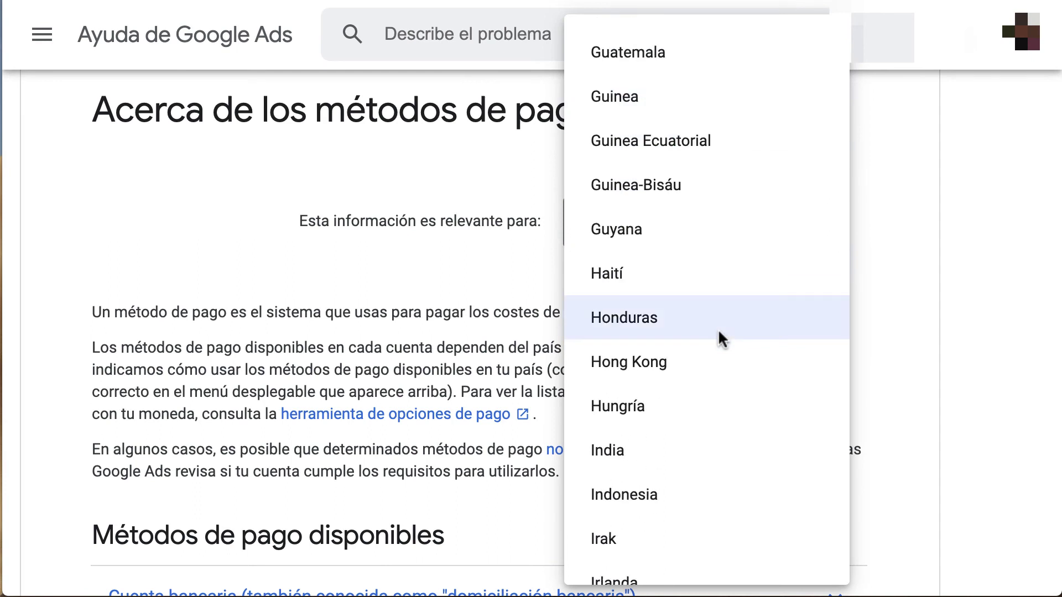
{"action": "scroll", "coordinate": [722, 339], "scroll_direction": "down", "scroll_amount": 14}
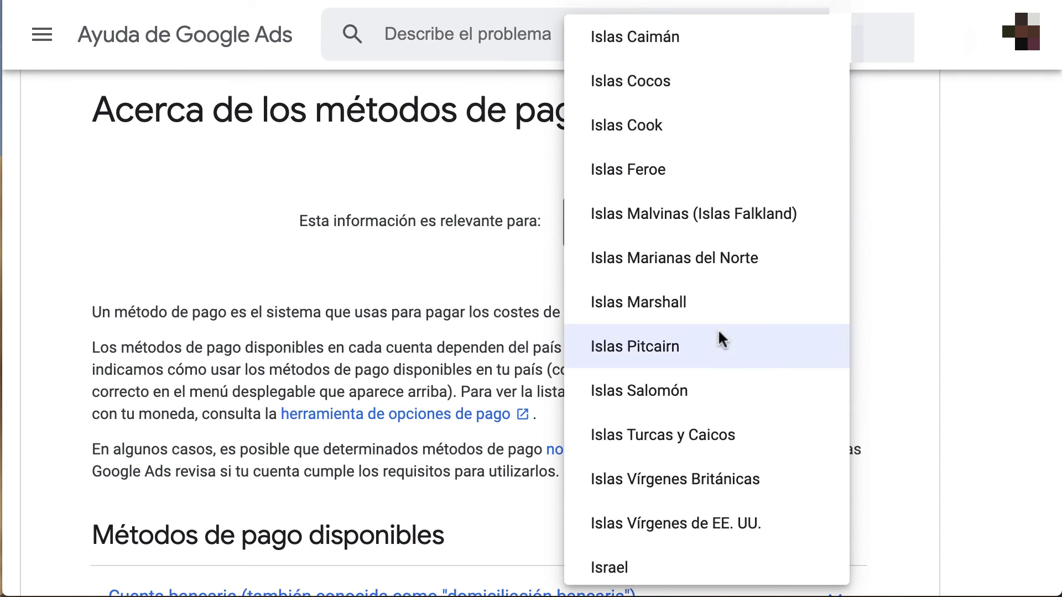
{"action": "scroll", "coordinate": [722, 339], "scroll_direction": "down", "scroll_amount": 13}
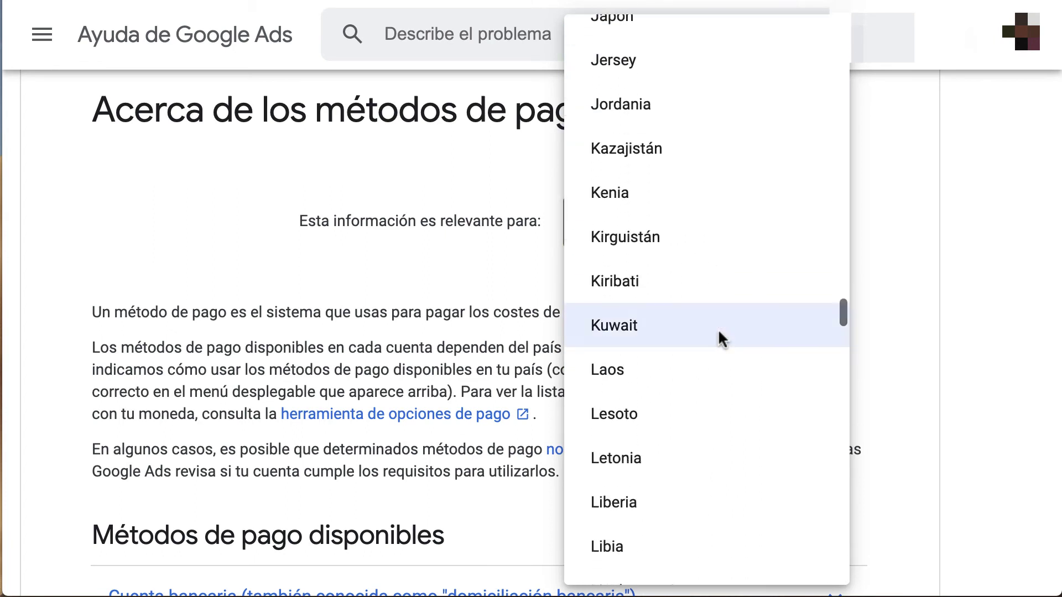
{"action": "scroll", "coordinate": [722, 339], "scroll_direction": "down", "scroll_amount": 8}
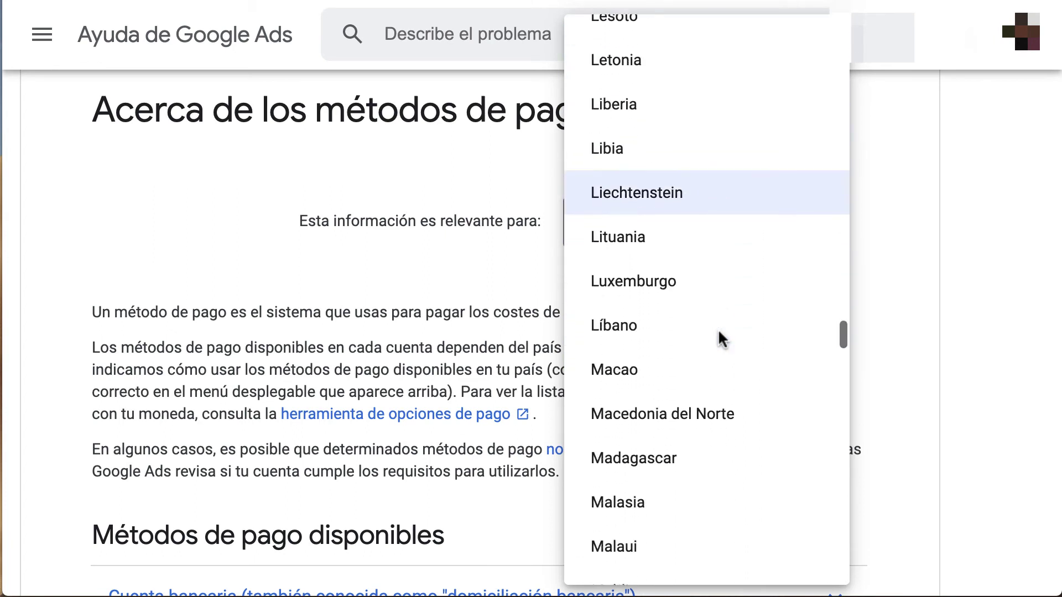
{"action": "scroll", "coordinate": [721, 339], "scroll_direction": "down", "scroll_amount": 10}
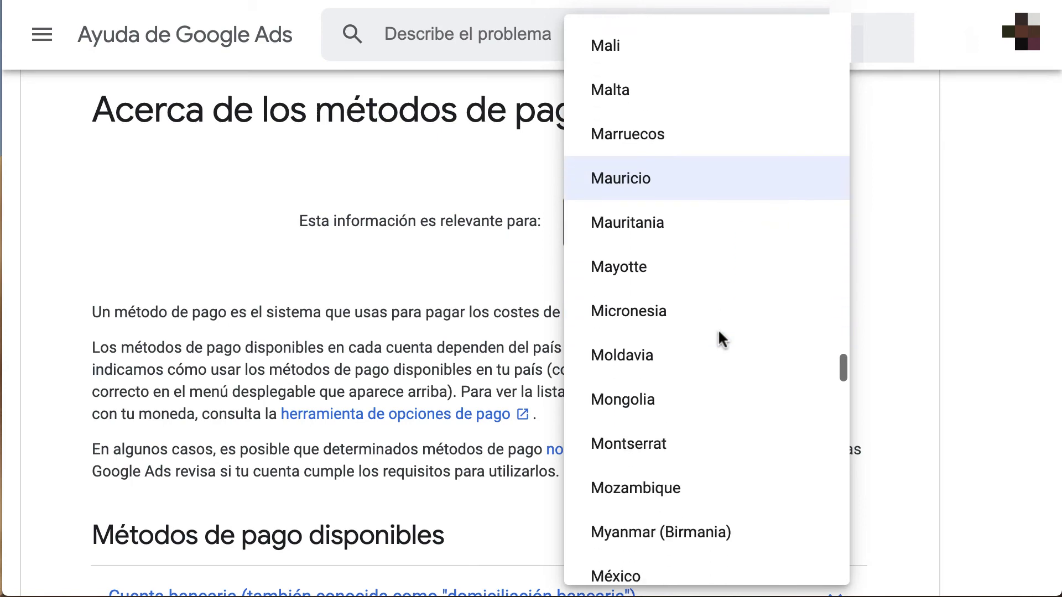
{"action": "scroll", "coordinate": [721, 339], "scroll_direction": "down", "scroll_amount": 5}
{"action": "left_click", "coordinate": [720, 339]}
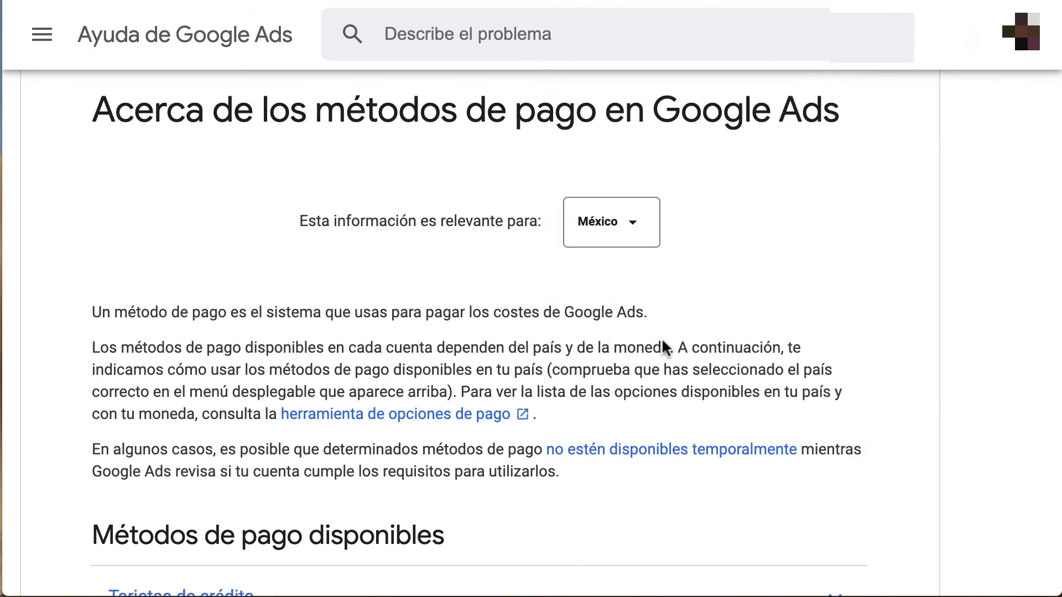
Expand DineroMail under México's available methods, read its payment options and the OXXO commission, and collapse the section.
{"action": "scroll", "coordinate": [571, 336], "scroll_direction": "down", "scroll_amount": 8}
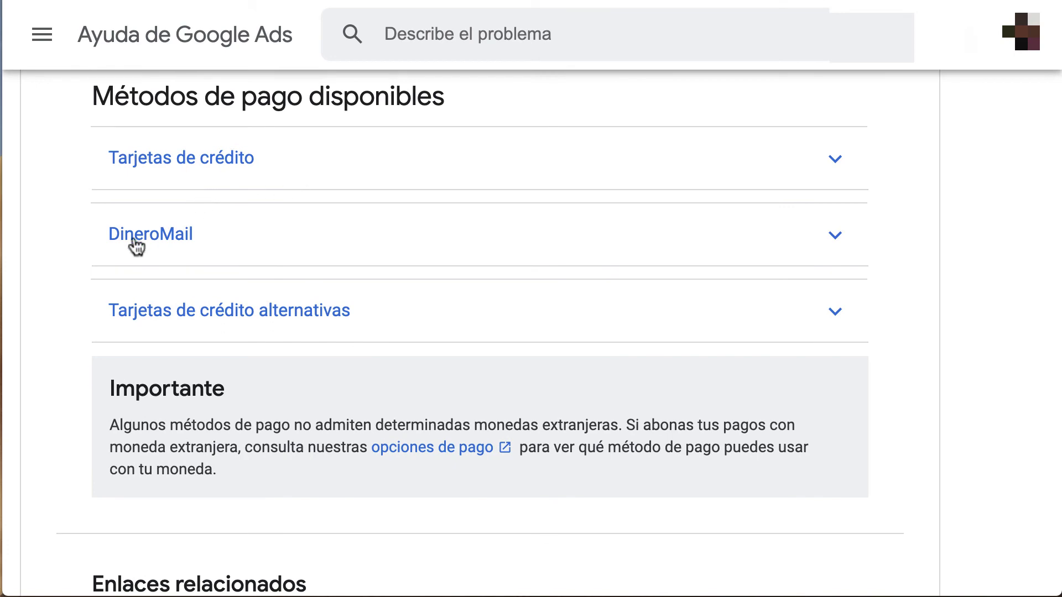
{"action": "left_click", "coordinate": [225, 255]}
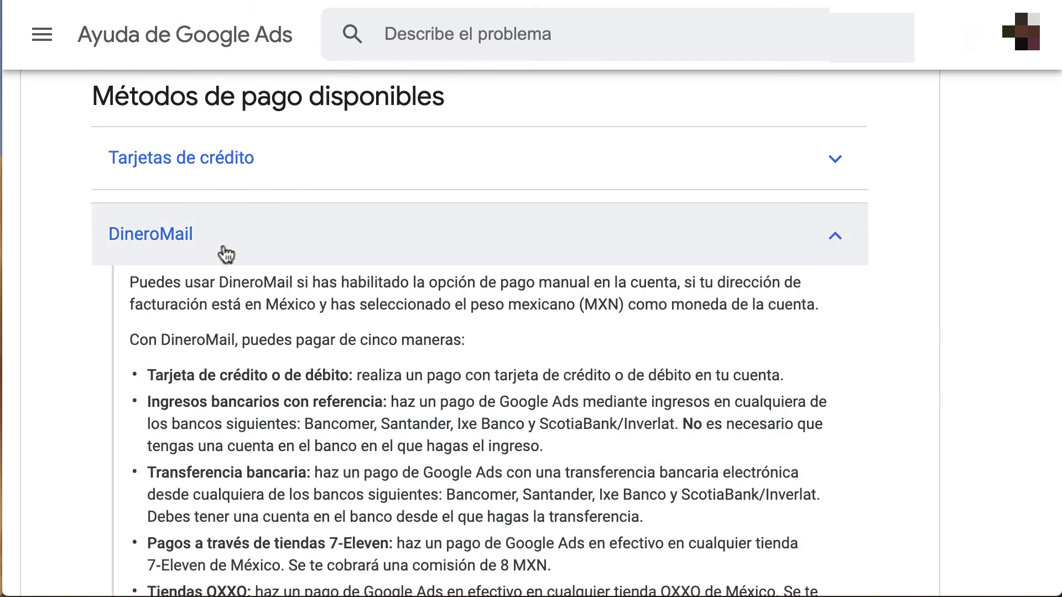
{"action": "scroll", "coordinate": [284, 405], "scroll_direction": "down", "scroll_amount": 4}
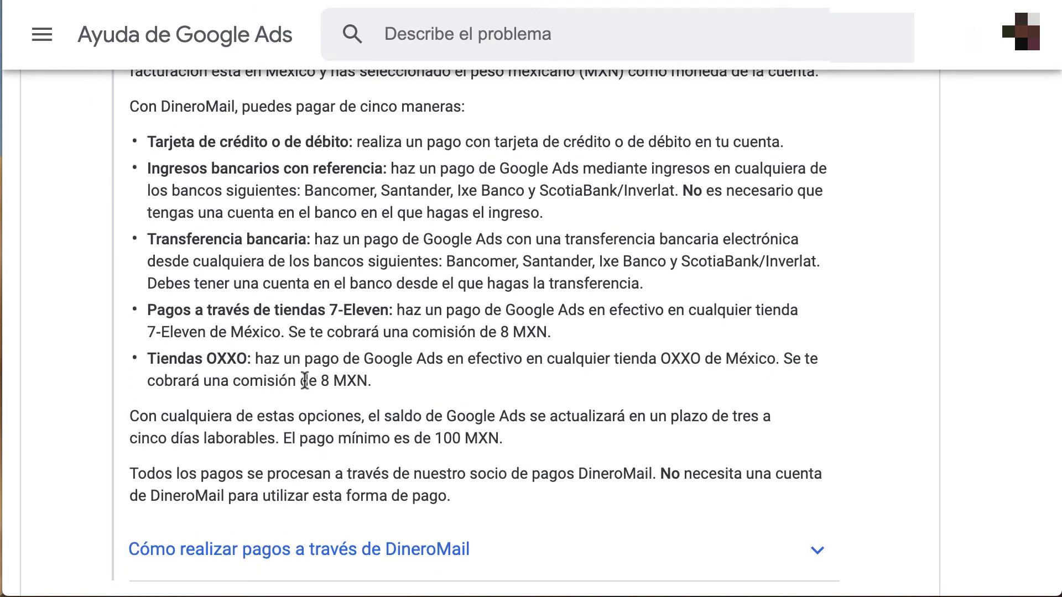
{"action": "left_click_drag", "start_coordinate": [303, 381], "coordinate": [386, 393]}
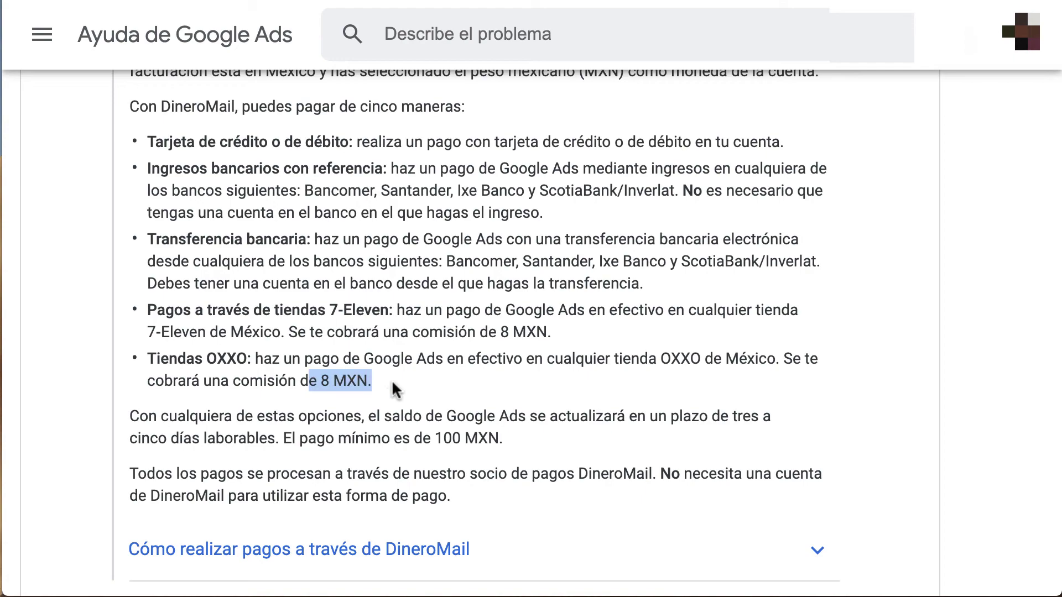
{"action": "left_click", "coordinate": [497, 474]}
{"action": "scroll", "coordinate": [498, 474], "scroll_direction": "up", "scroll_amount": 5}
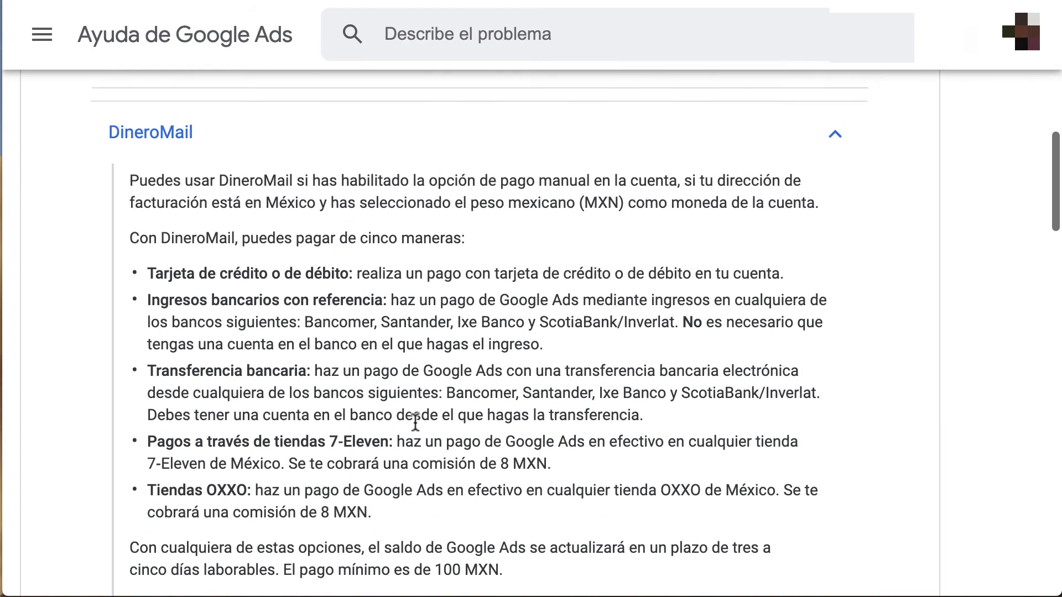
{"action": "left_click", "coordinate": [281, 245]}
{"action": "scroll", "coordinate": [420, 301], "scroll_direction": "up", "scroll_amount": 10}
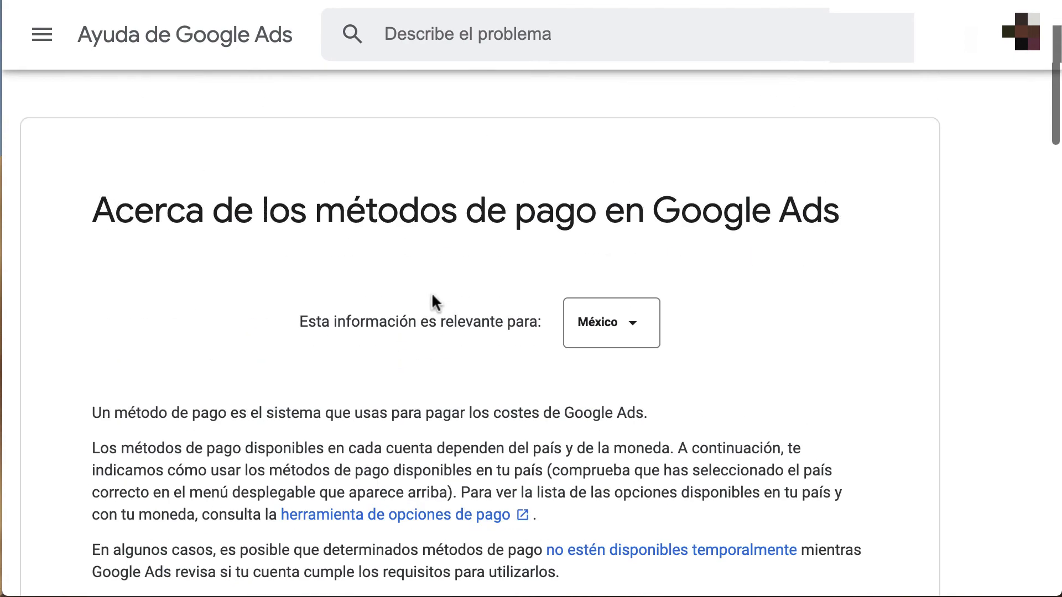
Change the payment methods article's country to Argentina and review the methods available there and the Importante note.
{"action": "left_click", "coordinate": [612, 358]}
{"action": "scroll", "coordinate": [612, 354], "scroll_direction": "up", "scroll_amount": 20}
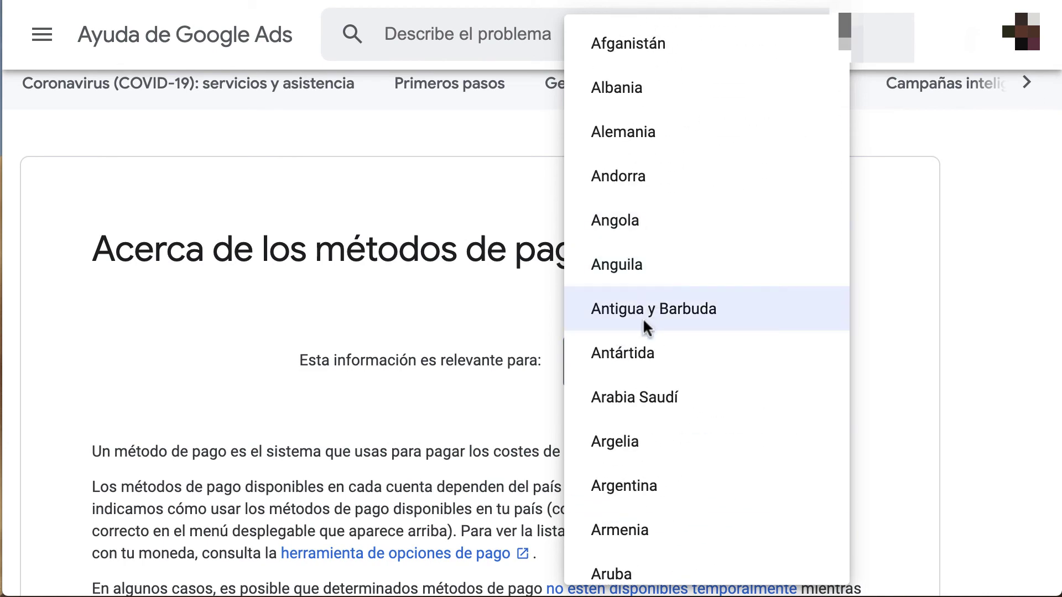
{"action": "scroll", "coordinate": [619, 342], "scroll_direction": "down", "scroll_amount": 3}
{"action": "left_click", "coordinate": [622, 338]}
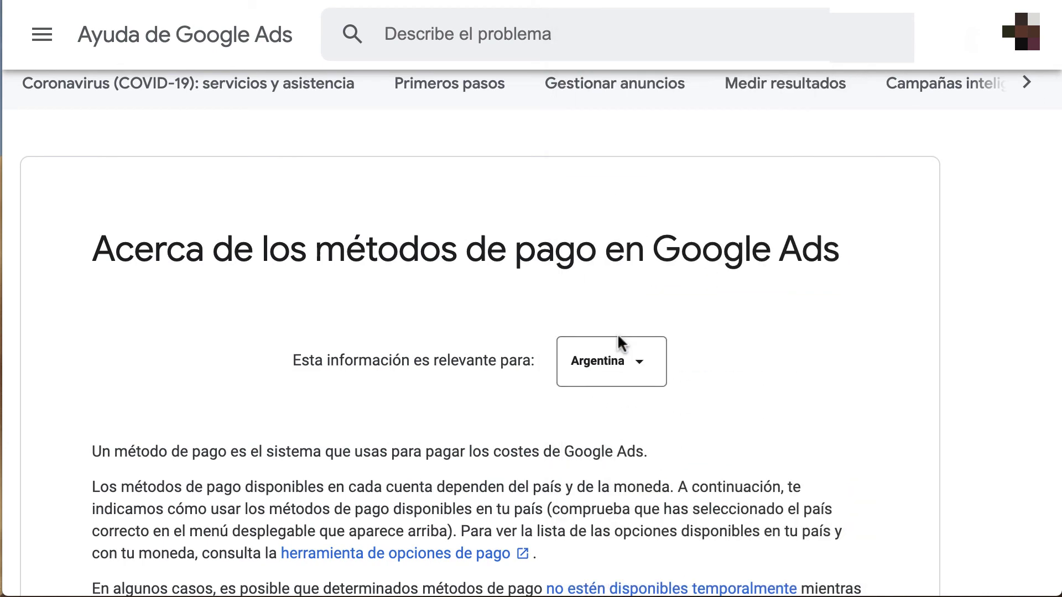
{"action": "scroll", "coordinate": [543, 325], "scroll_direction": "down", "scroll_amount": 10}
{"action": "scroll", "coordinate": [543, 326], "scroll_direction": "up", "scroll_amount": 3}
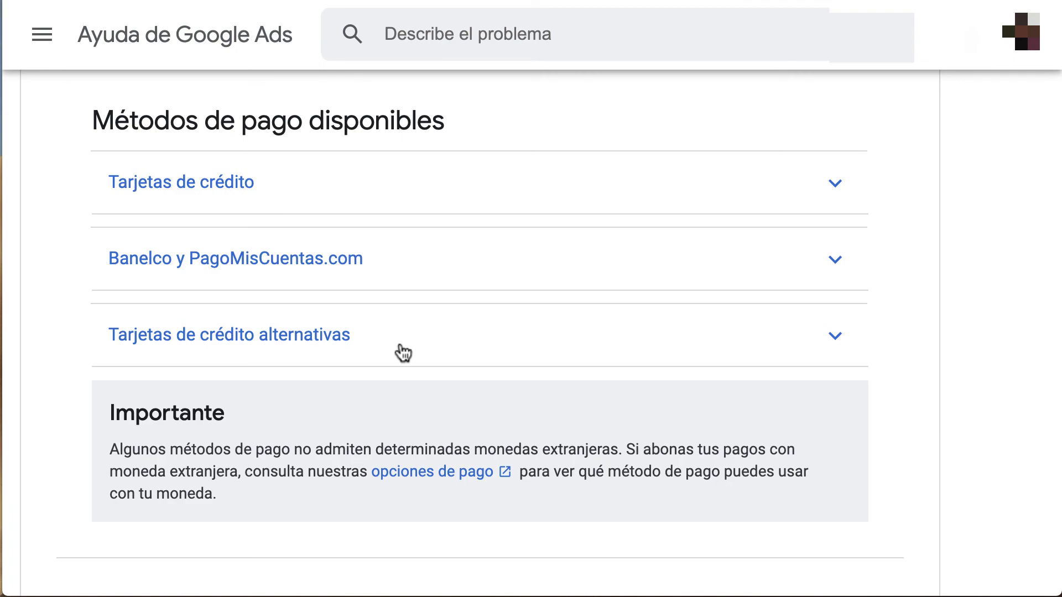
{"action": "scroll", "coordinate": [403, 353], "scroll_direction": "up", "scroll_amount": 15}
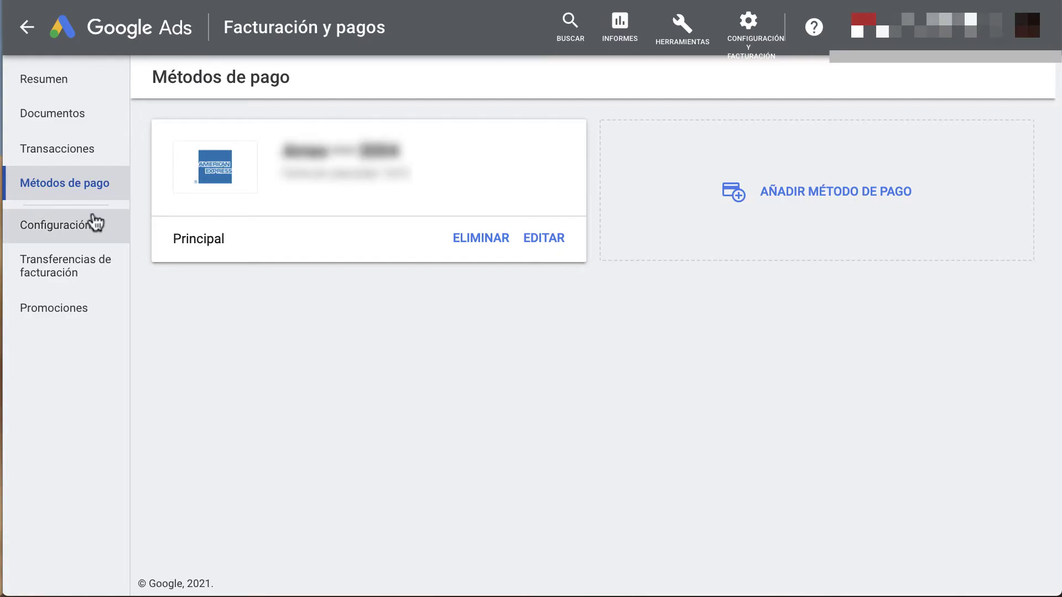
Return to Google Ads billing, open Configuración, and review the payments account, payments profile, preferred documentation language and payment contacts.
{"action": "left_click", "coordinate": [103, 233]}
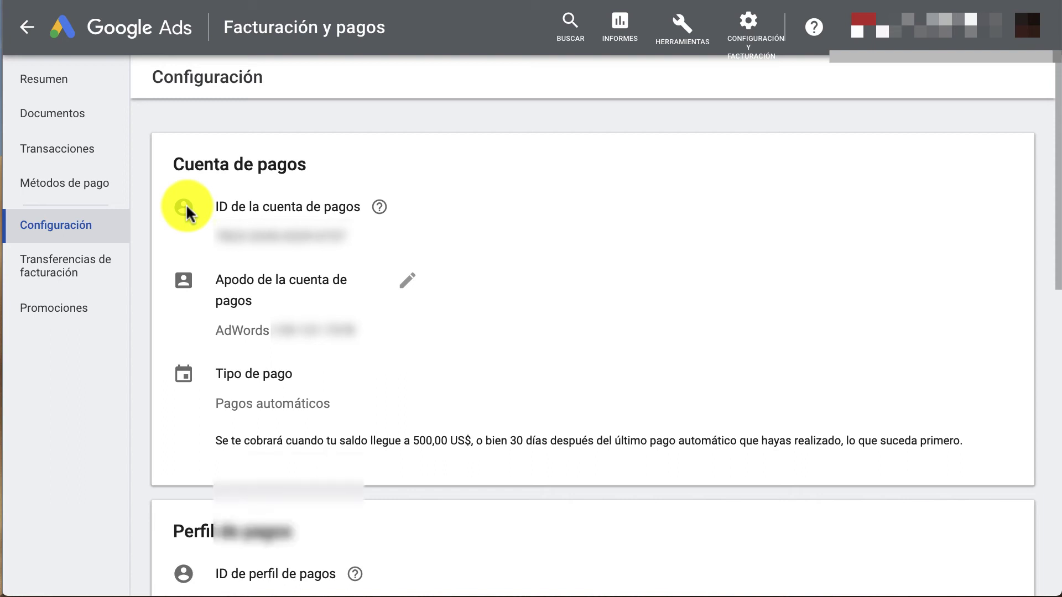
{"action": "scroll", "coordinate": [186, 204], "scroll_direction": "down", "scroll_amount": 7}
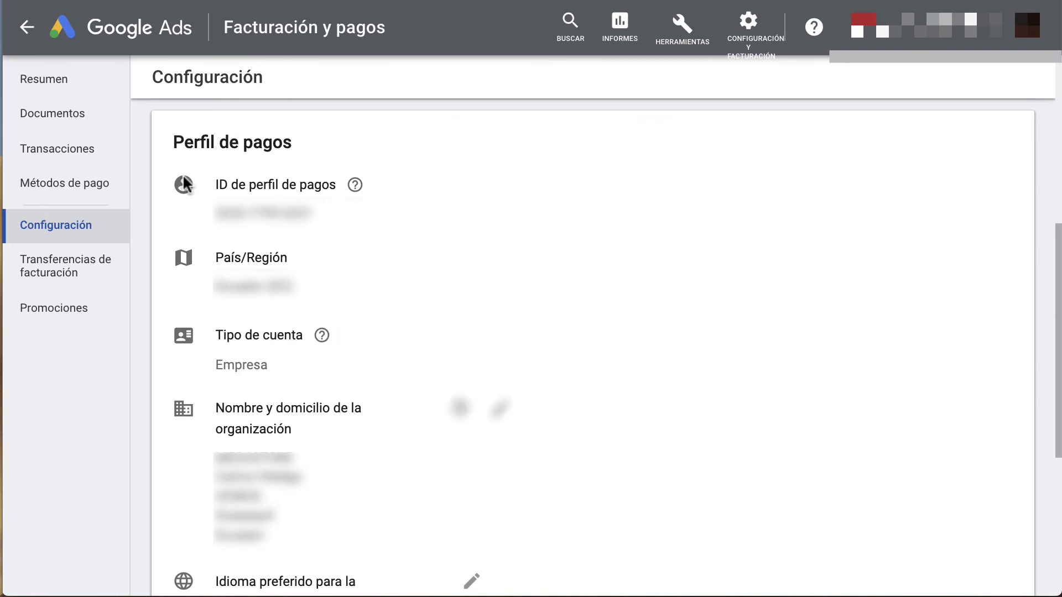
{"action": "scroll", "coordinate": [184, 184], "scroll_direction": "down", "scroll_amount": 6}
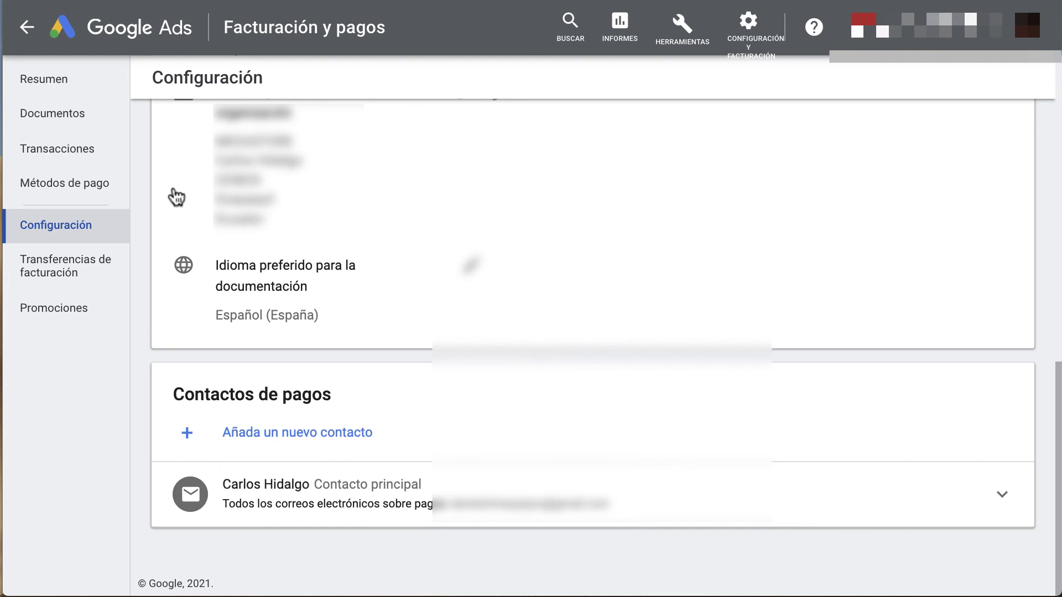
View the billing transfers under Transferencias de facturación and open the Promociones page.
{"action": "left_click", "coordinate": [126, 257]}
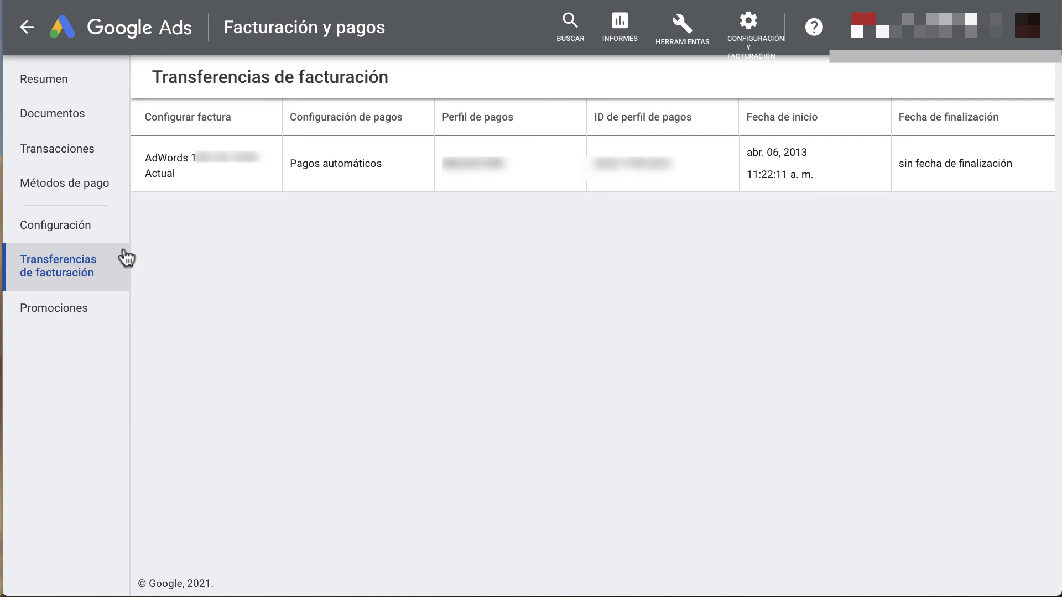
{"action": "left_click", "coordinate": [97, 308]}
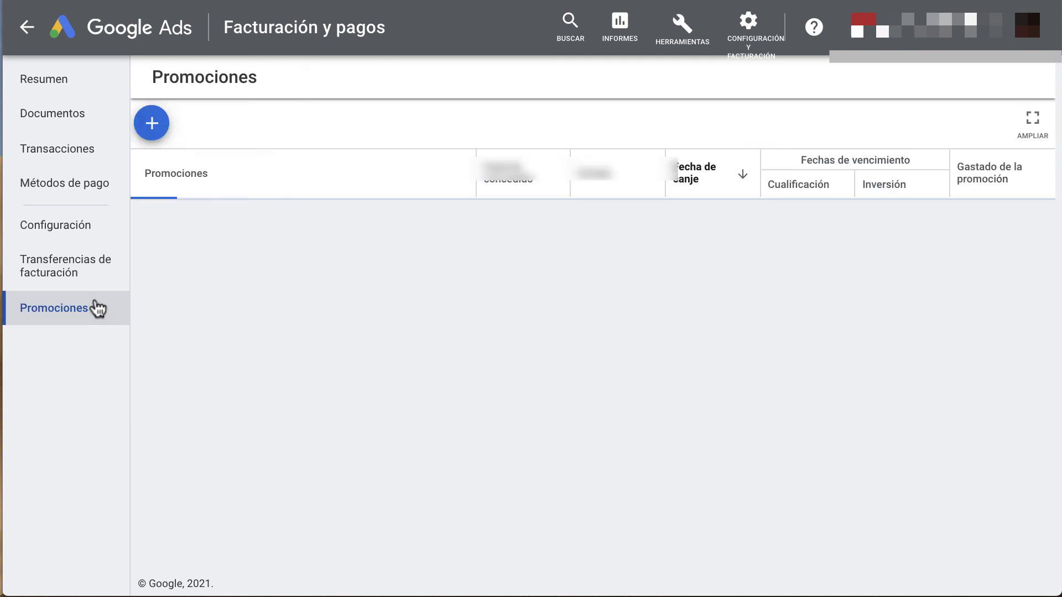